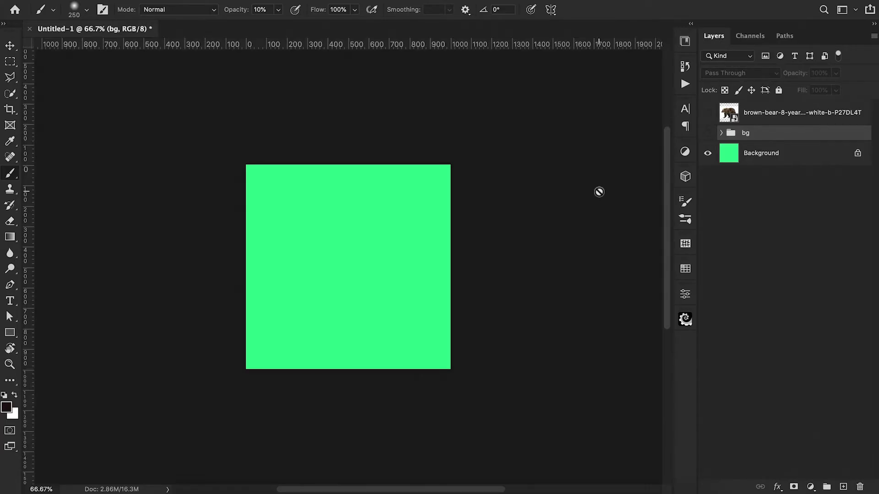
# Show the bear photo over the green backdrop, select the bear layer and pick Quick Selection
pyautogui.click(707, 115)
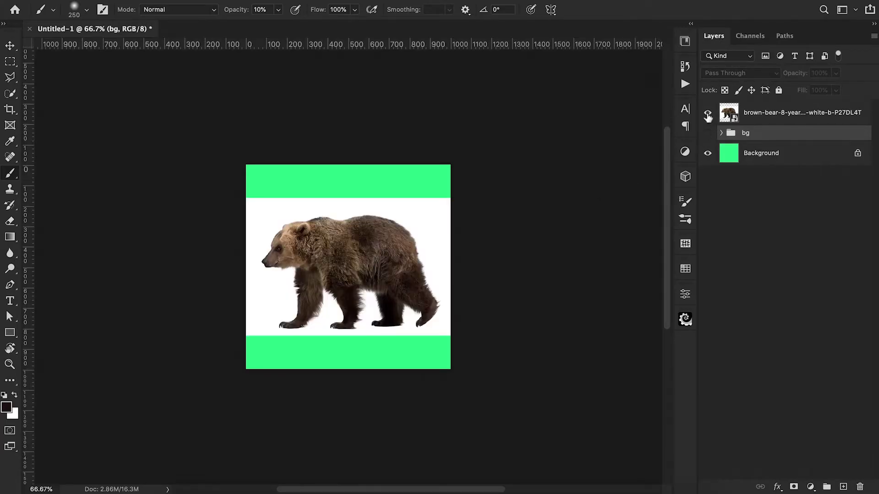
pyautogui.click(707, 114)
pyautogui.click(708, 133)
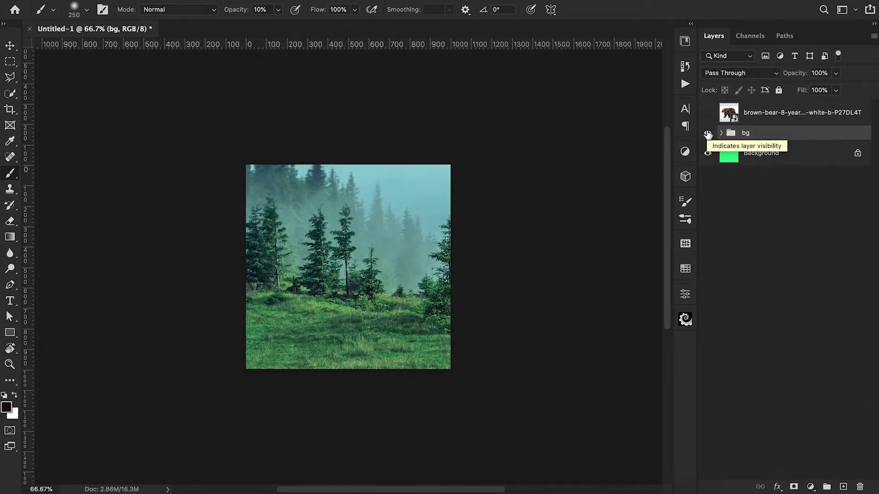
pyautogui.click(707, 132)
pyautogui.click(707, 114)
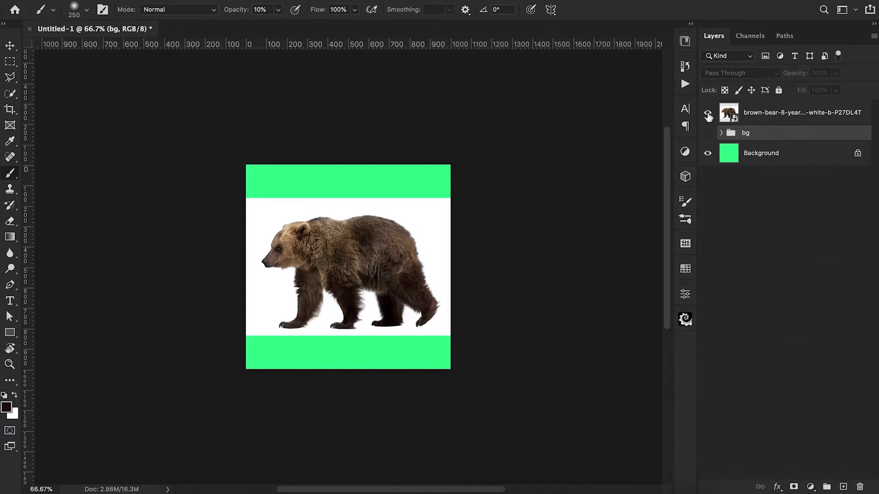
pyautogui.click(768, 121)
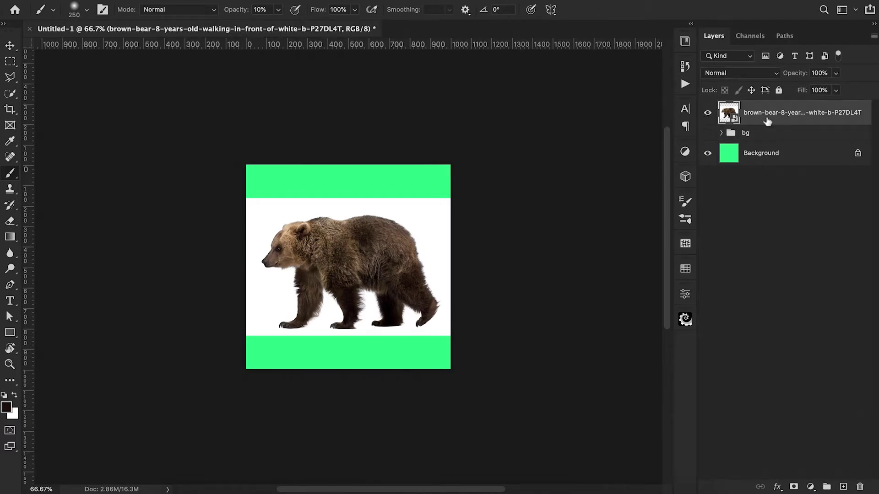
pyautogui.press('w')
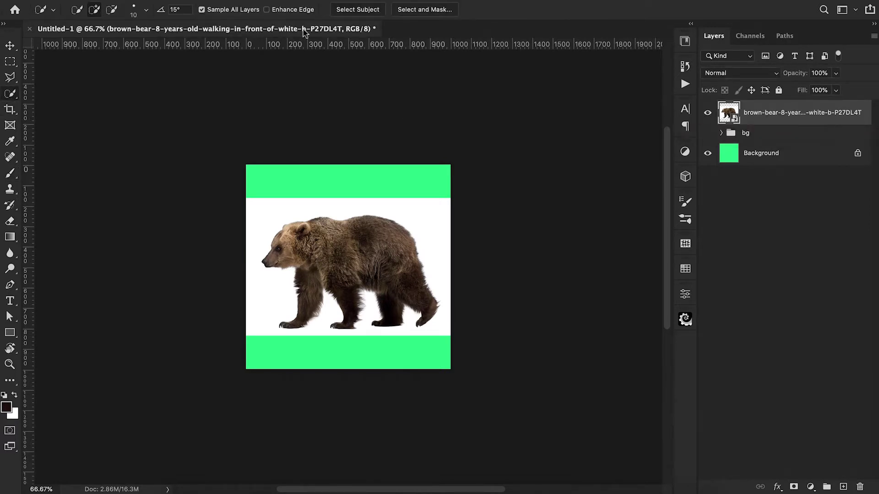
# In Select and Mask, refine away the white fringe on the bear's middle leg
pyautogui.click(414, 10)
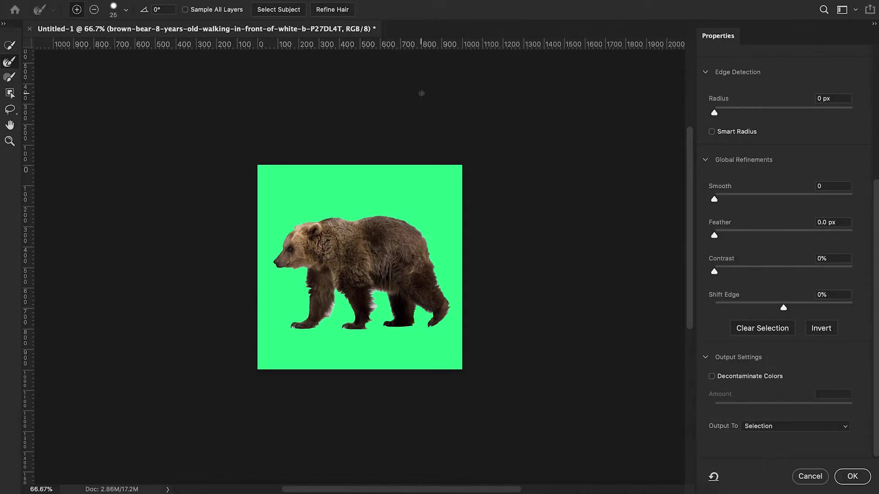
pyautogui.press('super+plus')
pyautogui.press('super+plus')
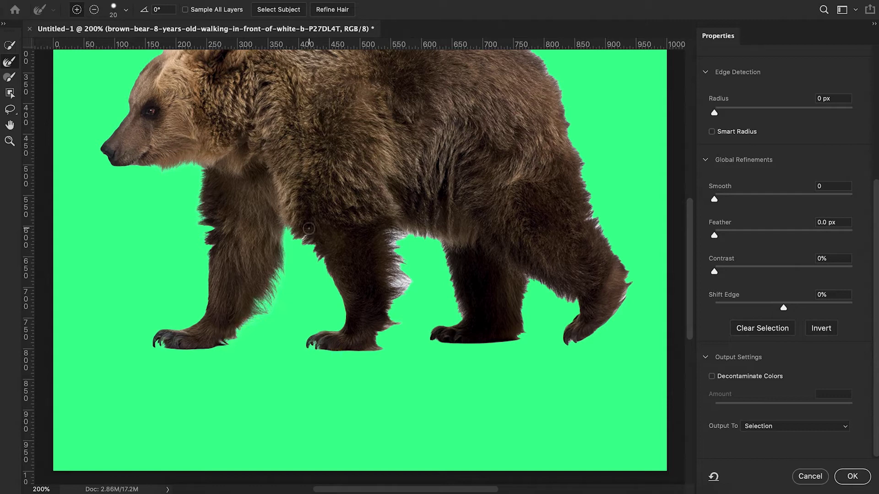
pyautogui.moveTo(430, 241)
pyautogui.mouseDown()
pyautogui.moveTo(396, 238)
pyautogui.moveTo(401, 292)
pyautogui.mouseUp()
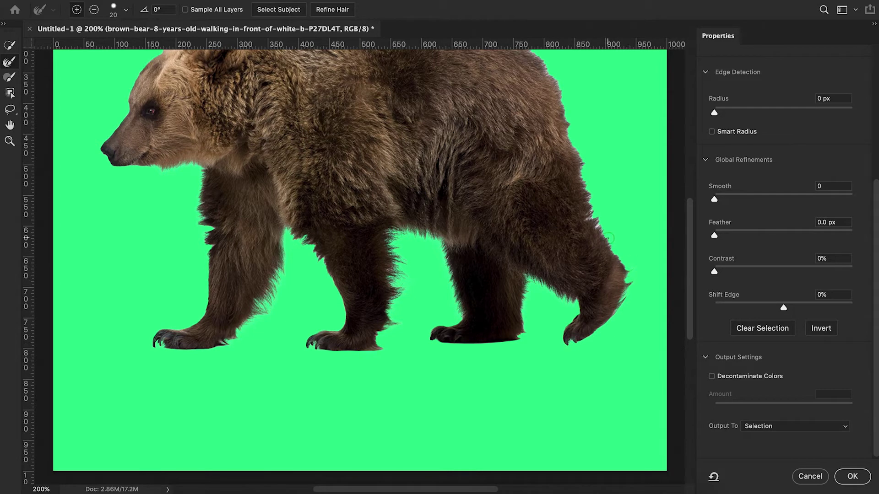
# Set the Select and Mask output to New Layer with Layer Mask
pyautogui.scroll(2, 566, 111)
pyautogui.hscroll(-1, 566, 111)
pyautogui.scroll(3, 592, 184)
pyautogui.hscroll(-1, 592, 184)
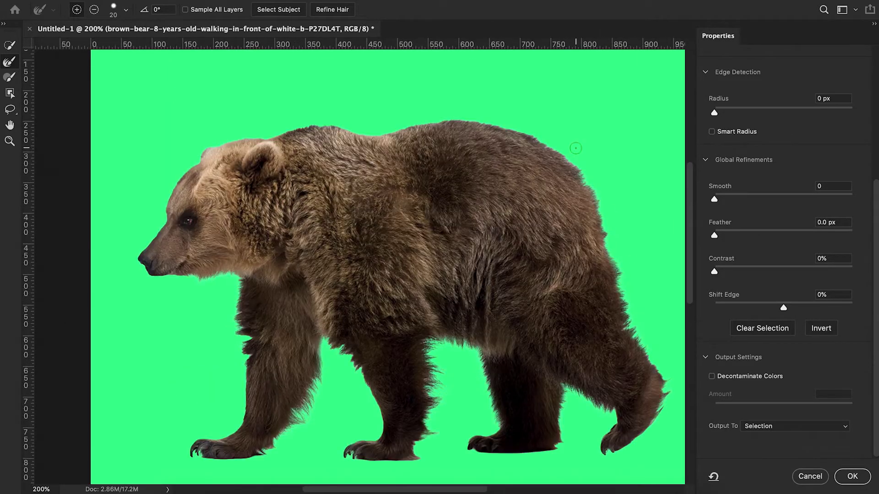
pyautogui.click(800, 433)
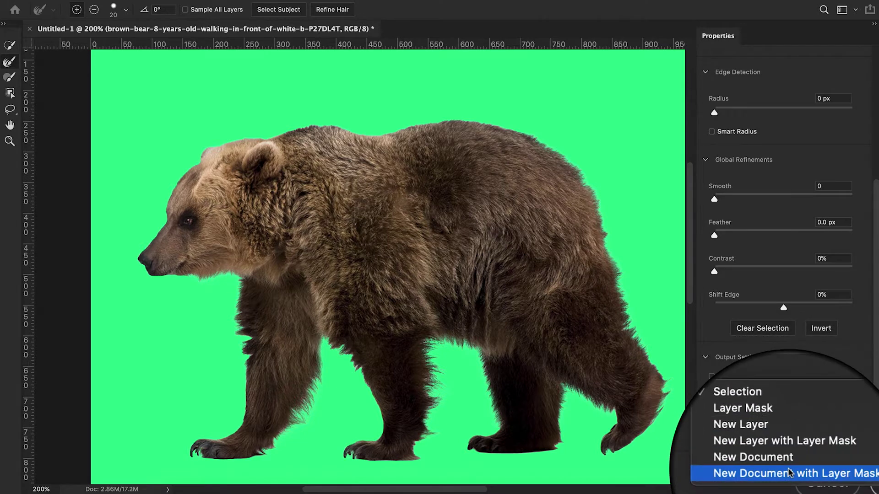
pyautogui.click(789, 454)
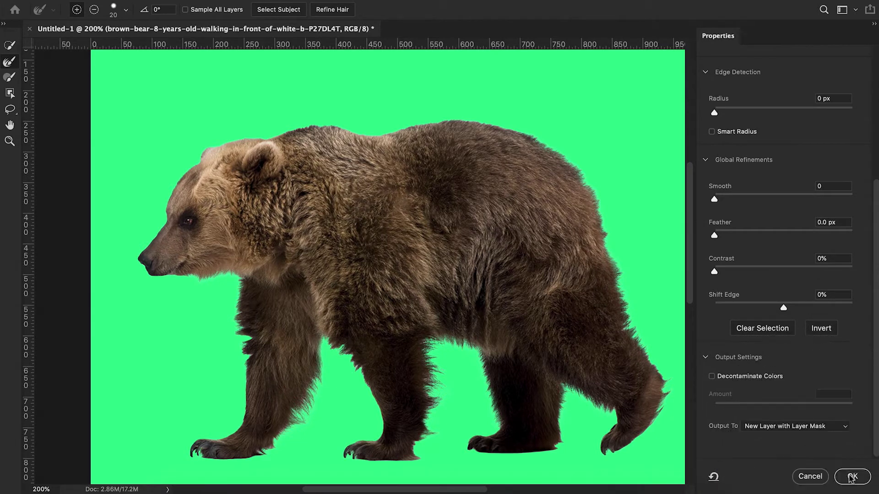
# Apply the refined selection and show the forest behind the masked bear copy's image
pyautogui.click(850, 478)
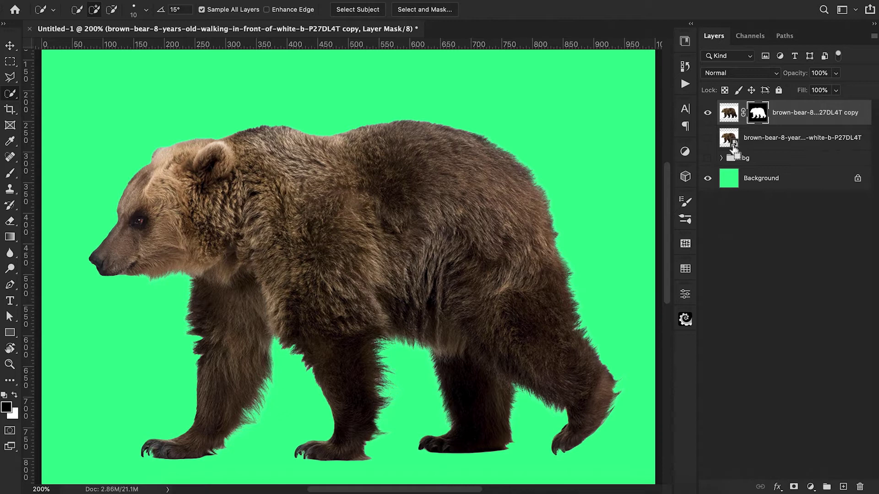
pyautogui.press('super+minus')
pyautogui.click(708, 158)
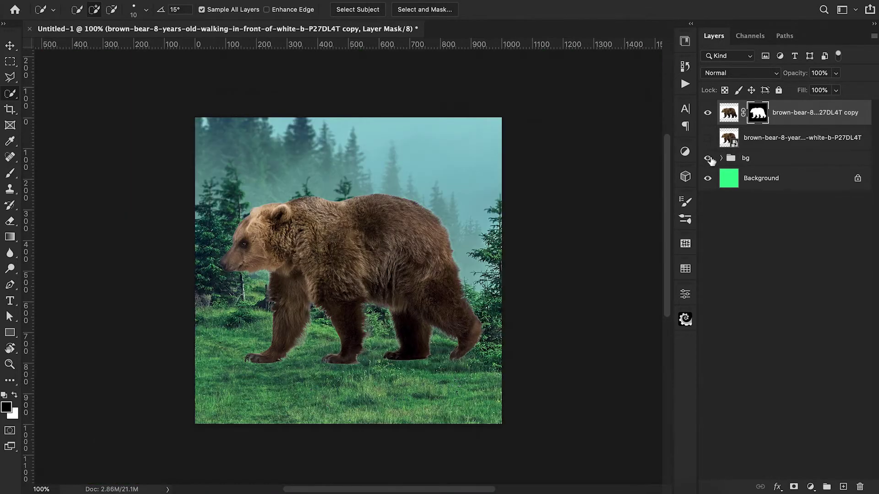
pyautogui.click(729, 112)
# Scale the bear copy to about 64% and move it down onto the grass
pyautogui.press('super+t')
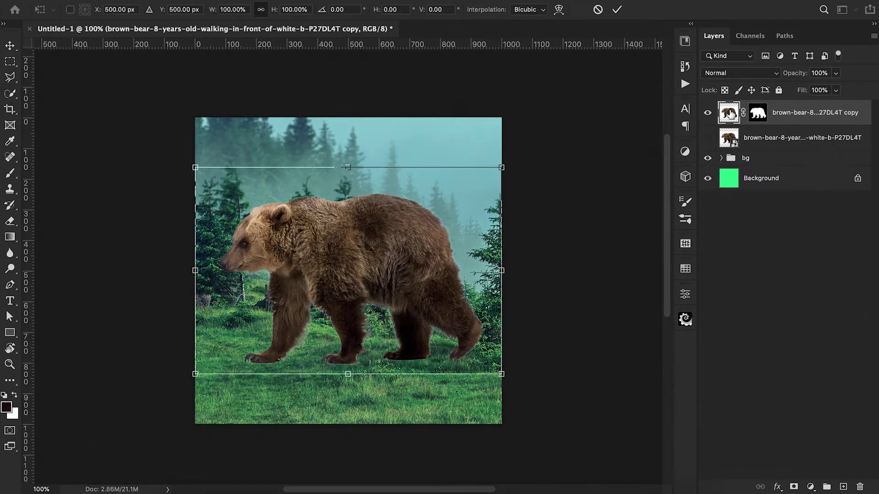
pyautogui.moveTo(499, 169); pyautogui.dragTo(446, 204)
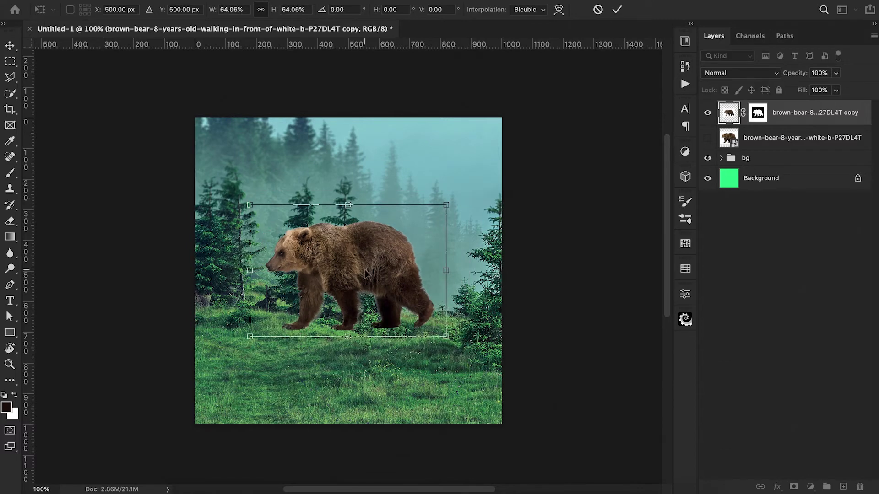
pyautogui.moveTo(365, 279)
pyautogui.mouseDown()
pyautogui.moveTo(348, 323)
pyautogui.moveTo(356, 342)
pyautogui.mouseUp()
pyautogui.press('Return')
# Switch to a 25 px soft brush and zoom out to the whole scene
pyautogui.press('w')
pyautogui.scroll(-3, 356, 343)
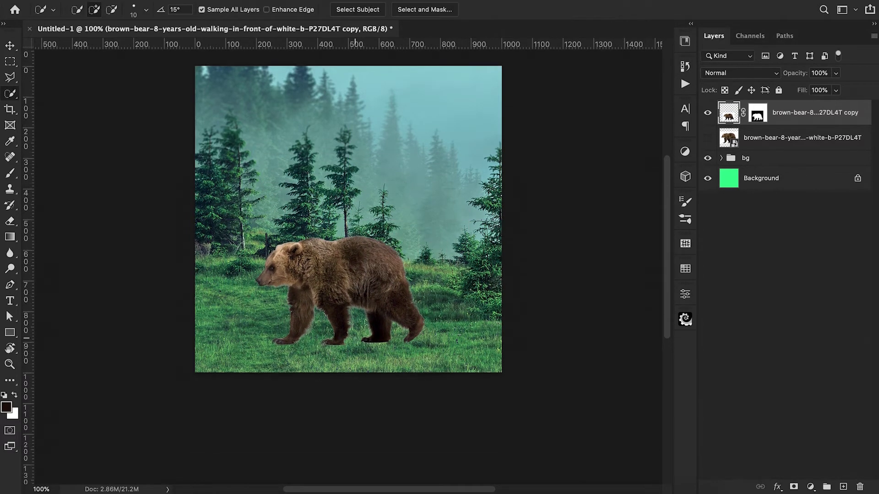
pyautogui.scroll(3, 348, 328)
pyautogui.press('b')
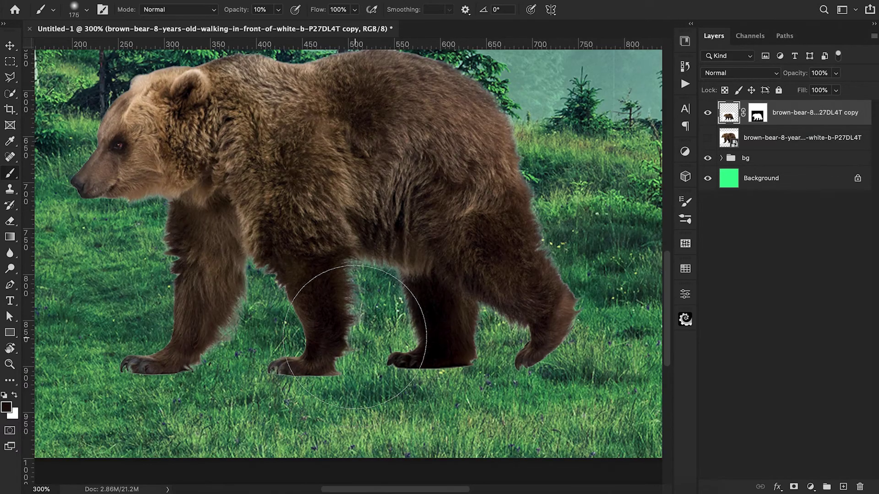
pyautogui.press('[')
pyautogui.press('[')
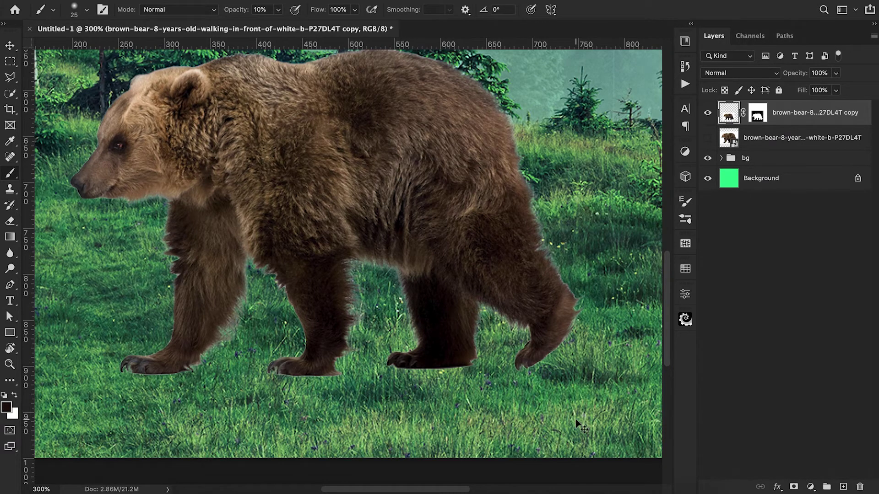
pyautogui.press('super+minus')
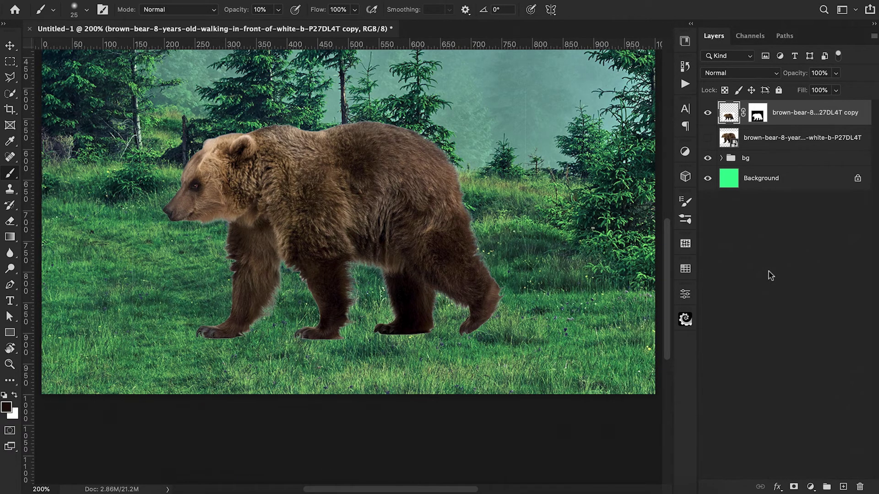
pyautogui.doubleClick(834, 122)
pyautogui.doubleClick(840, 124)
pyautogui.moveTo(263, 316); pyautogui.dragTo(227, 316)
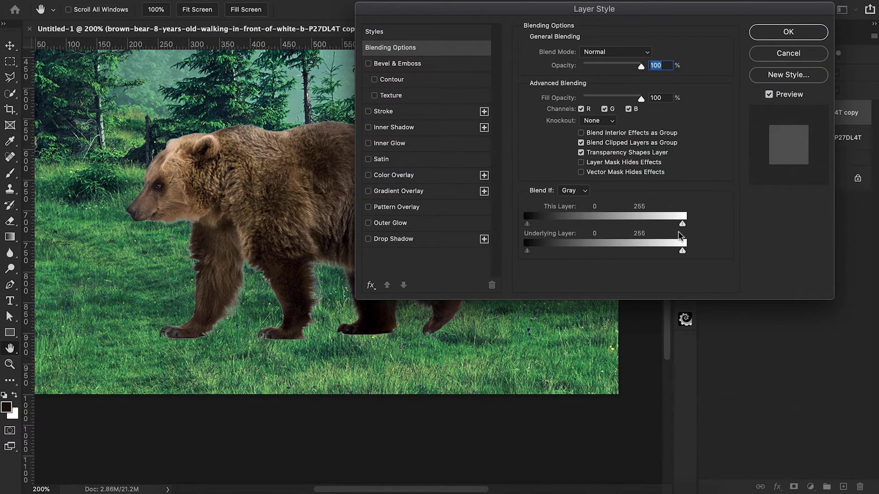
pyautogui.moveTo(683, 225); pyautogui.dragTo(651, 232)
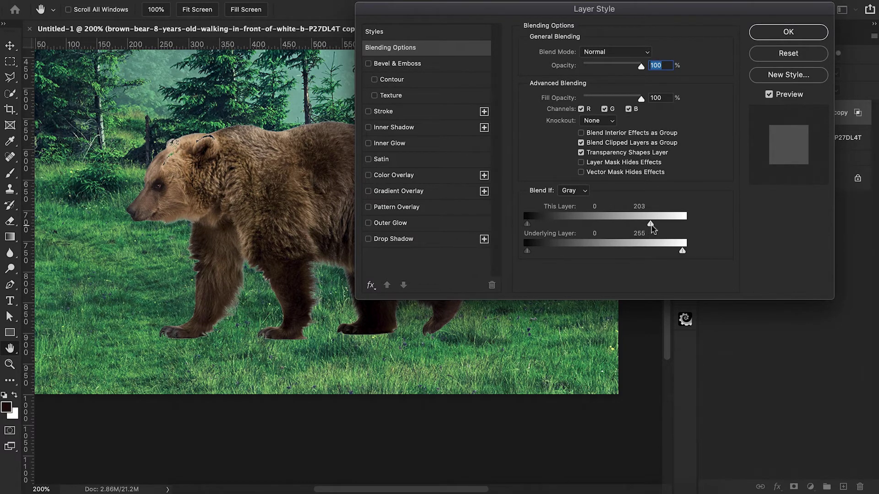
pyautogui.moveTo(653, 229)
pyautogui.mouseDown()
pyautogui.moveTo(677, 229)
pyautogui.moveTo(651, 230)
pyautogui.mouseUp()
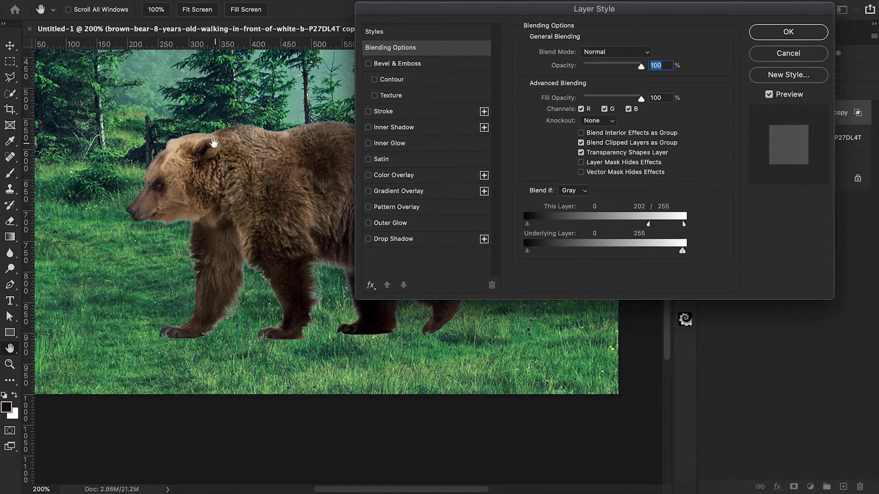
pyautogui.moveTo(648, 224); pyautogui.dragTo(682, 224)
pyautogui.click(781, 54)
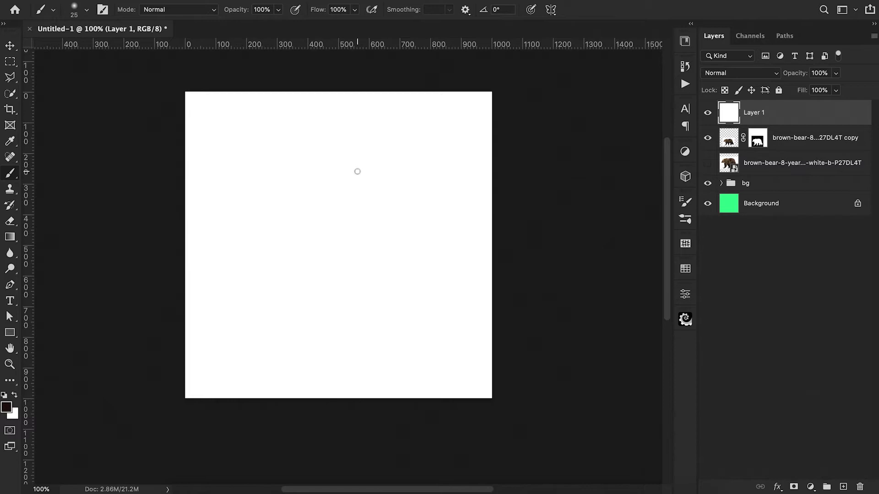
# Undo a test scribble and set the foreground colour to pure black #000000
pyautogui.moveTo(357, 171)
pyautogui.mouseDown()
pyautogui.moveTo(360, 315)
pyautogui.moveTo(332, 292)
pyautogui.mouseUp()
pyautogui.hotkey('ctrl', 'z')
pyautogui.click(7, 407)
pyautogui.moveTo(613, 158); pyautogui.dragTo(458, 215)
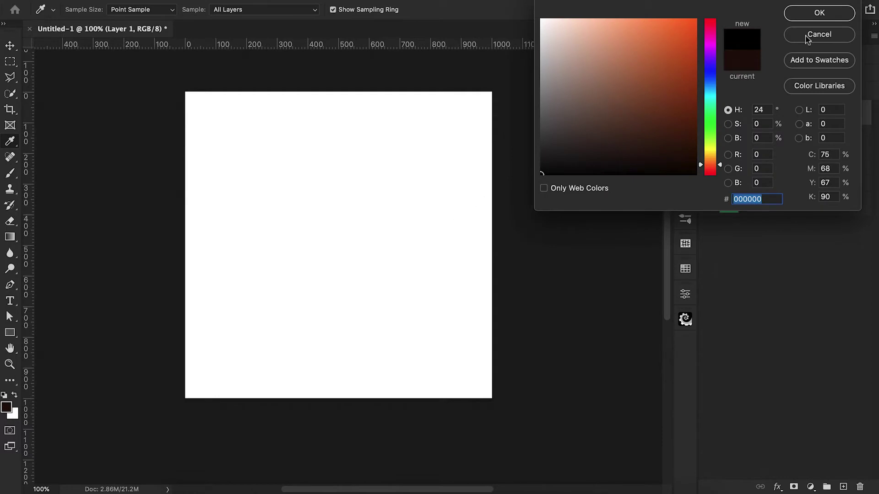
pyautogui.click(829, 15)
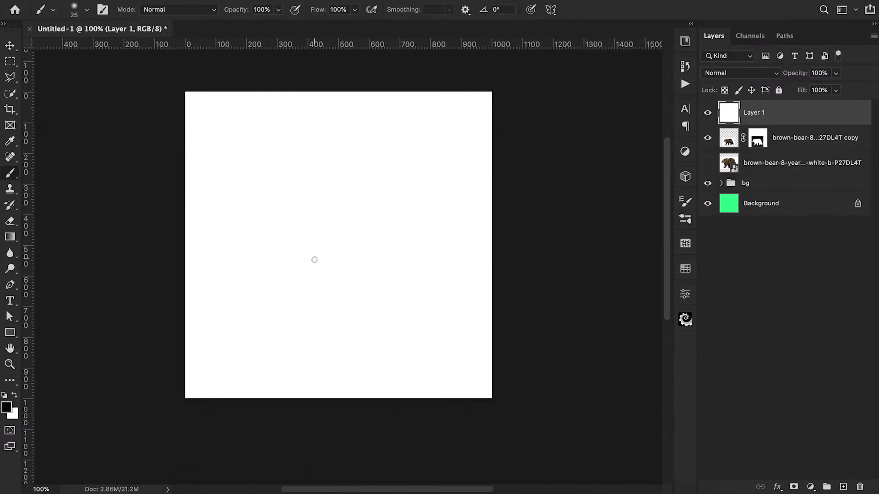
# Try black trial strokes on the white layer, undo them, and bring up brush presets
pyautogui.moveTo(331, 176); pyautogui.dragTo(335, 315)
pyautogui.moveTo(319, 211); pyautogui.dragTo(323, 260)
pyautogui.hotkey('ctrl', 'z')
pyautogui.click(85, 10)
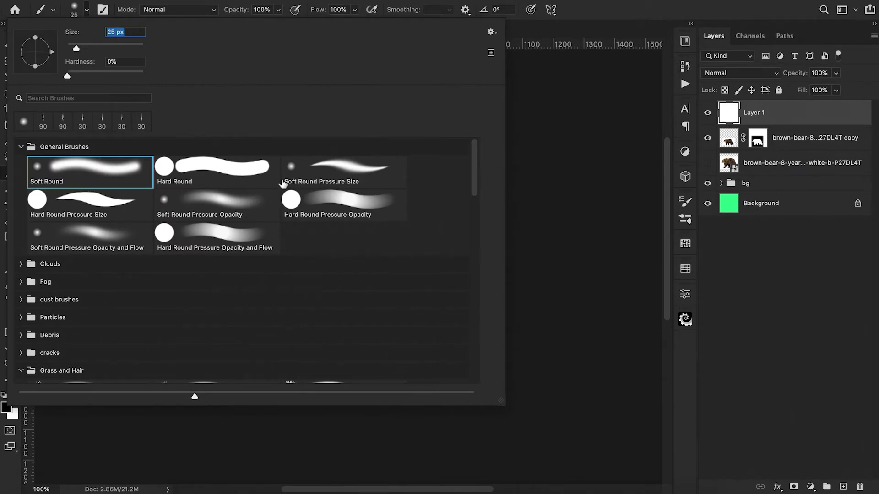
# Choose the Soft Round Pressure Size brush preset and switch to the Pen tool
pyautogui.click(330, 175)
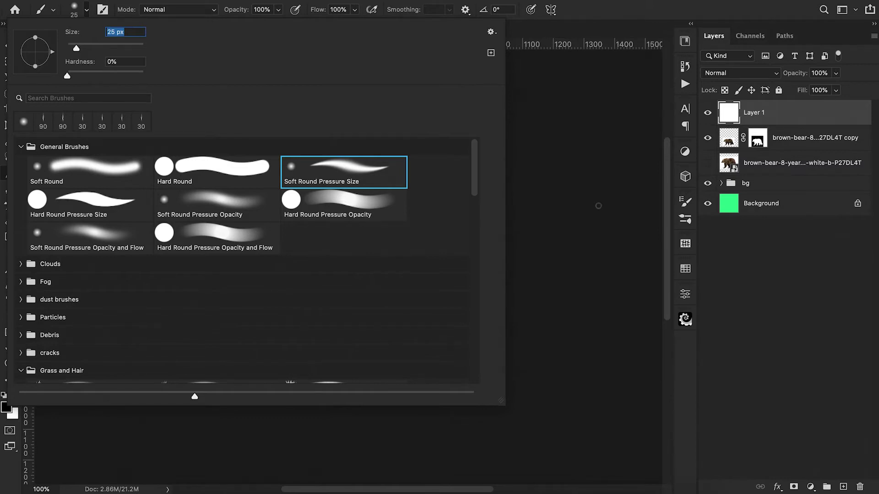
pyautogui.press('Return')
pyautogui.press('p')
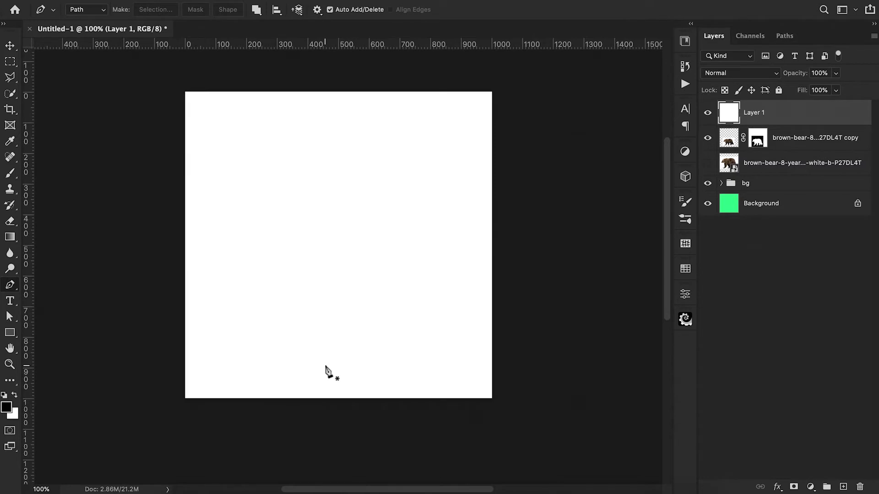
# Draw a vertical curved path and stroke it with the brush as the first hair
pyautogui.click(325, 365)
pyautogui.moveTo(326, 122); pyautogui.dragTo(348, 82)
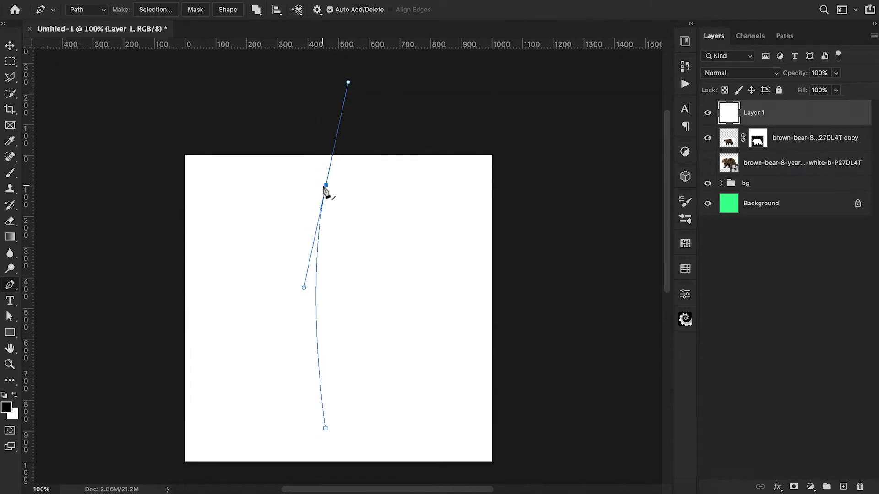
pyautogui.click(326, 186)
pyautogui.rightClick(326, 186)
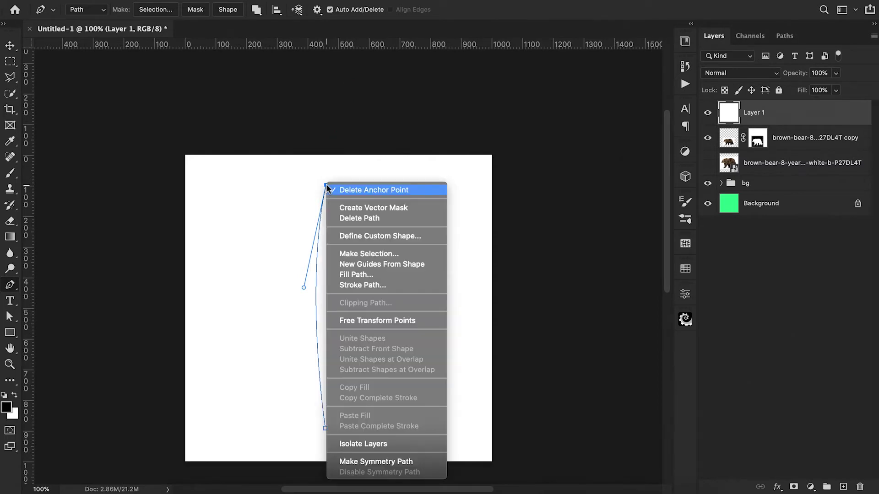
pyautogui.click(354, 286)
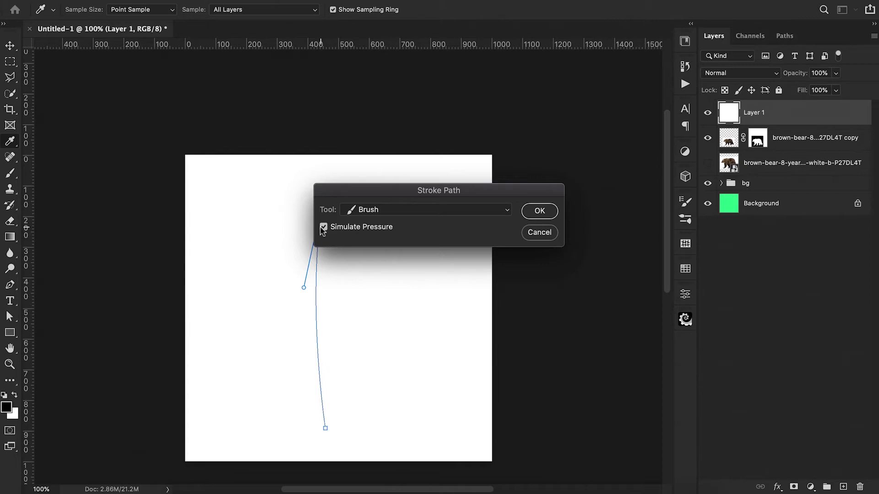
pyautogui.click(540, 211)
pyautogui.press('Return')
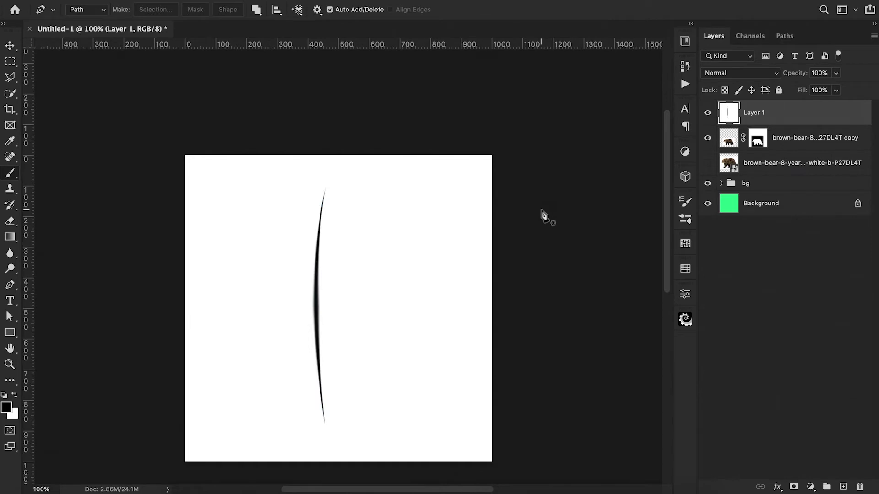
pyautogui.scroll(-5, 455, 241)
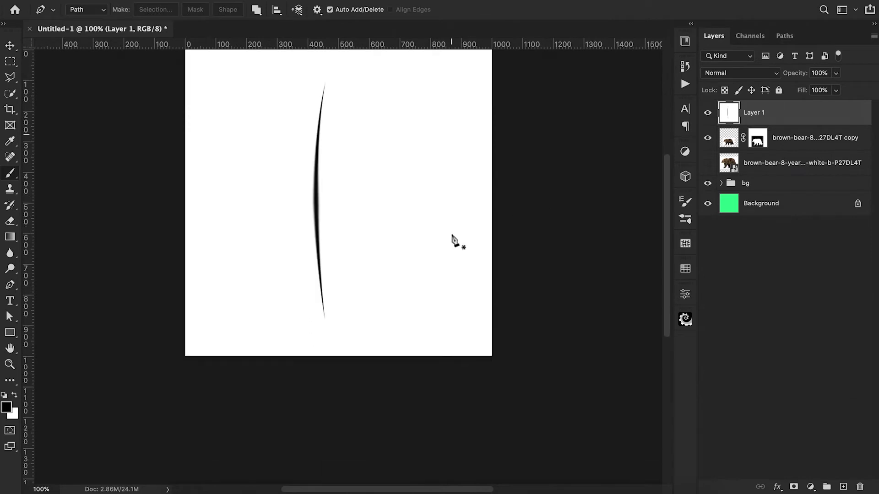
# Draw a second upward-curving path from the base and stroke it as another hair
pyautogui.click(322, 291)
pyautogui.moveTo(340, 111); pyautogui.dragTo(355, 80)
pyautogui.rightClick(340, 112)
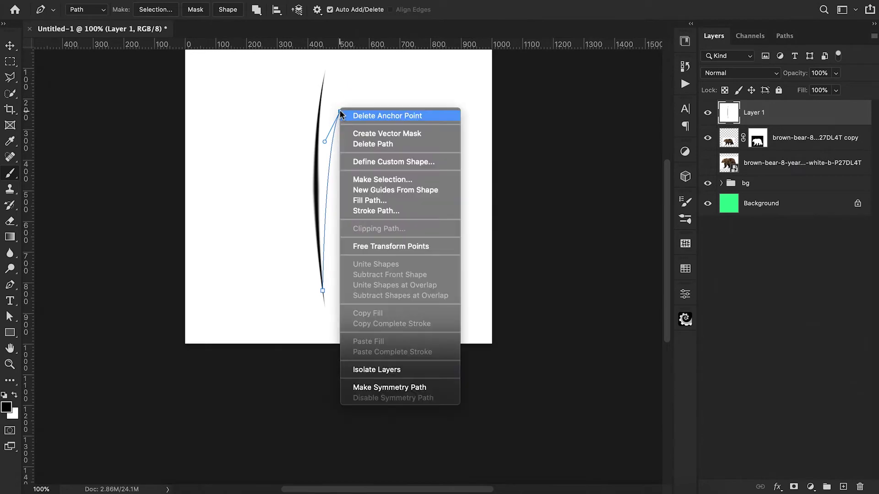
pyautogui.click(365, 210)
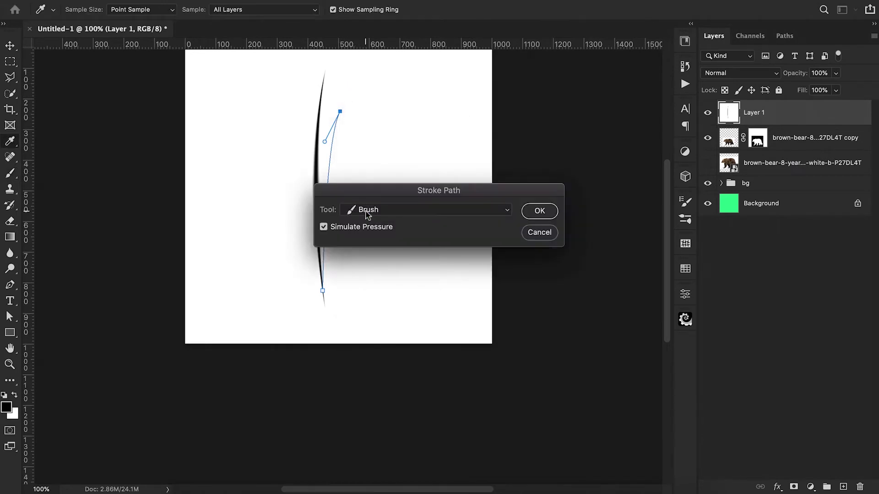
pyautogui.click(539, 212)
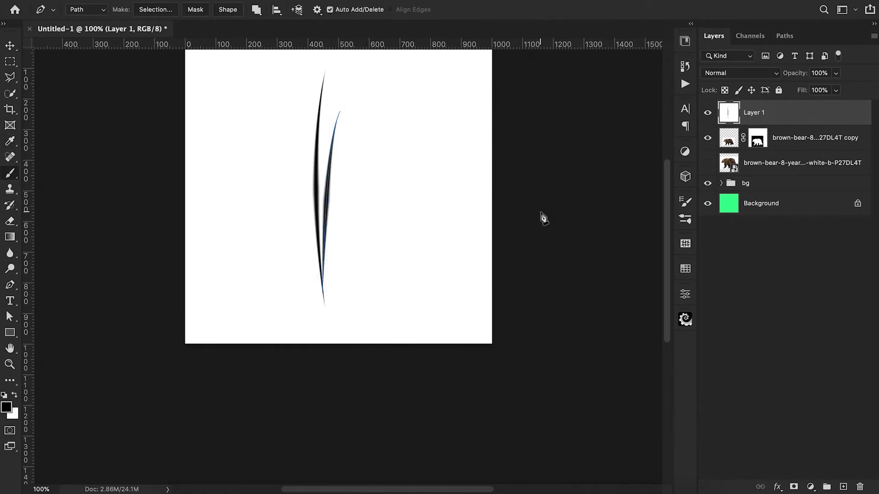
# Draw a third path bending left from the base, stroke it, and hide the path
pyautogui.click(322, 281)
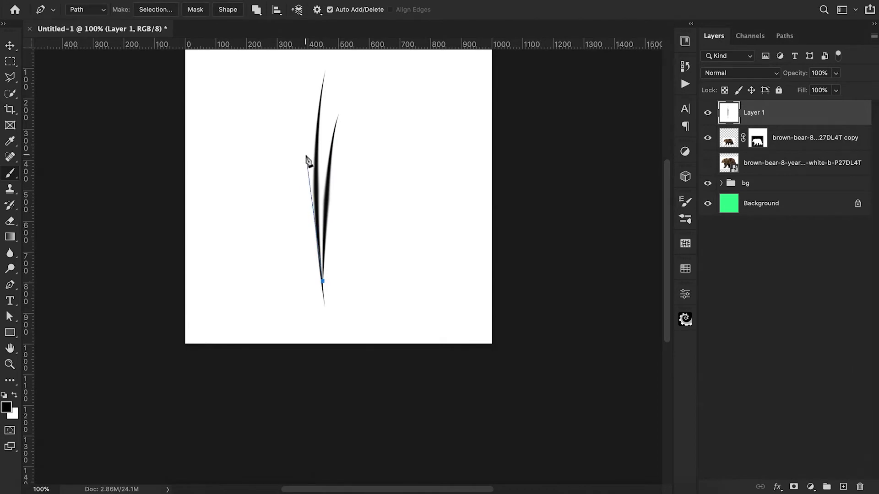
pyautogui.moveTo(298, 132); pyautogui.dragTo(304, 151)
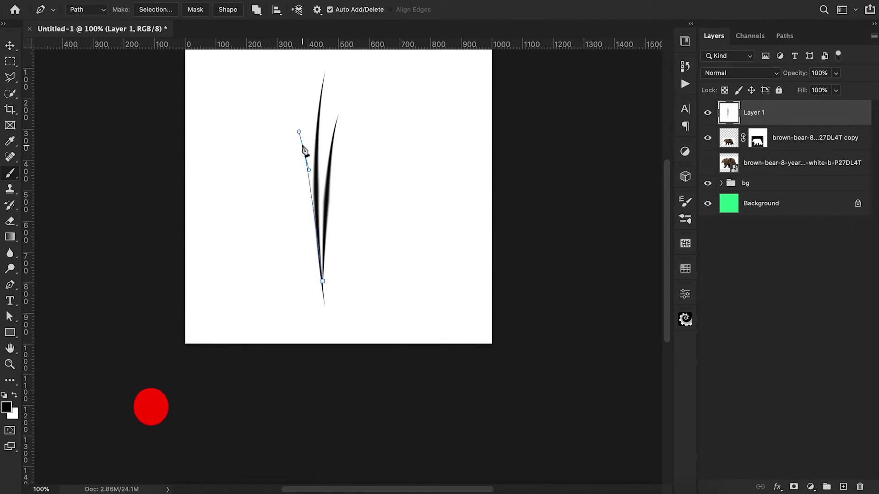
pyautogui.rightClick(303, 148)
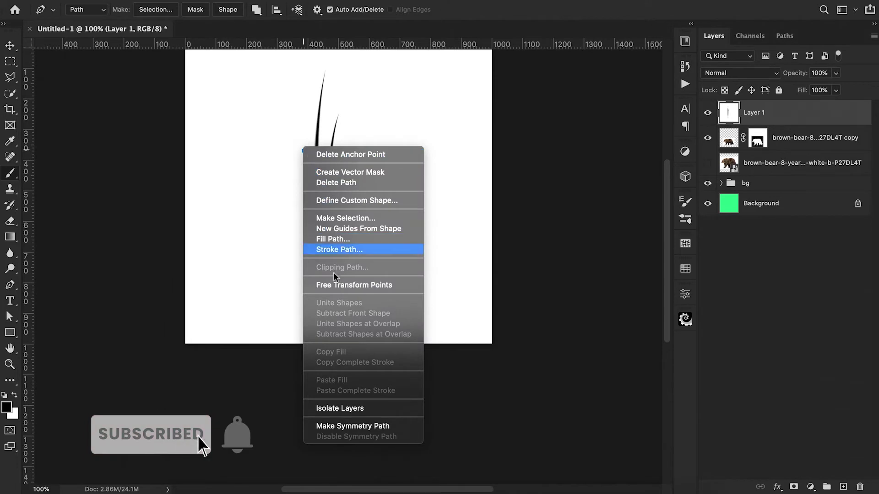
pyautogui.click(348, 249)
pyautogui.click(539, 212)
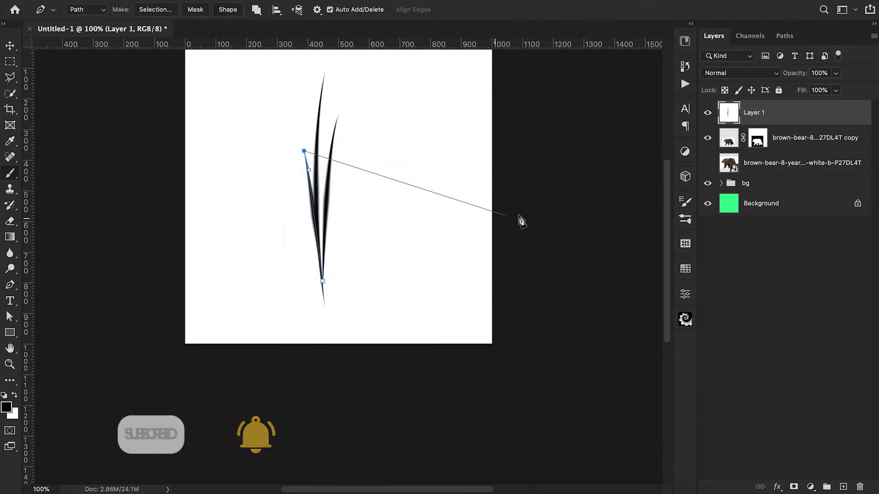
pyautogui.press('Return')
pyautogui.scroll(2, 347, 251)
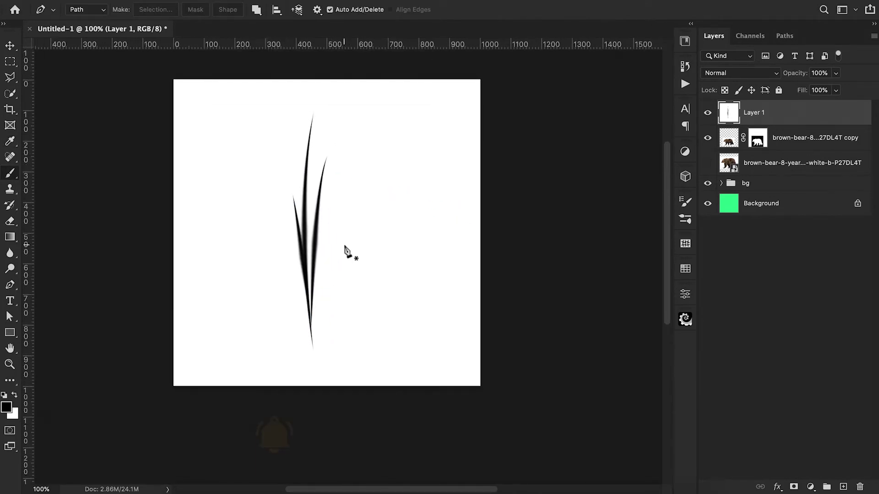
# Define the tuft as a new brush preset named 'Sample Hair brush'
pyautogui.press('b')
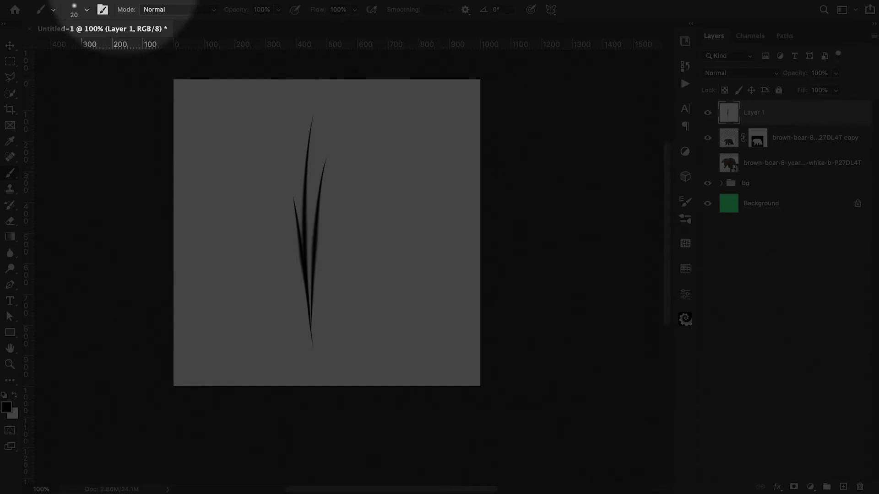
pyautogui.click(123, 0)
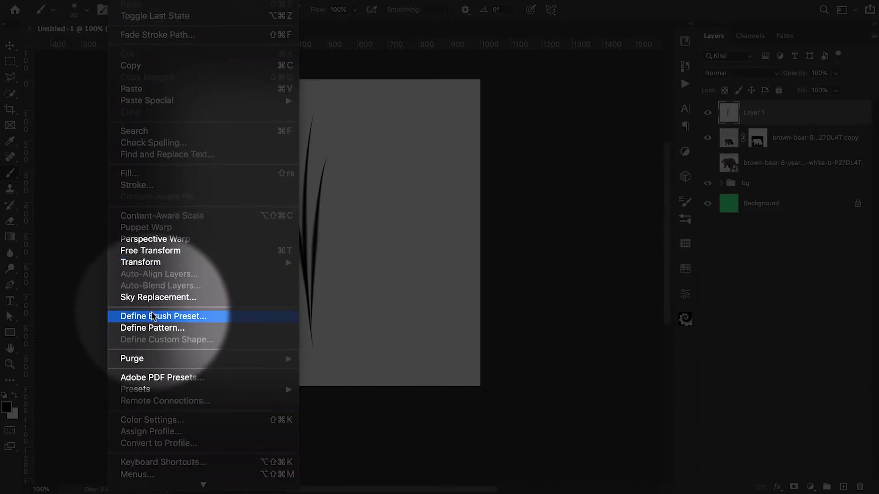
pyautogui.click(183, 315)
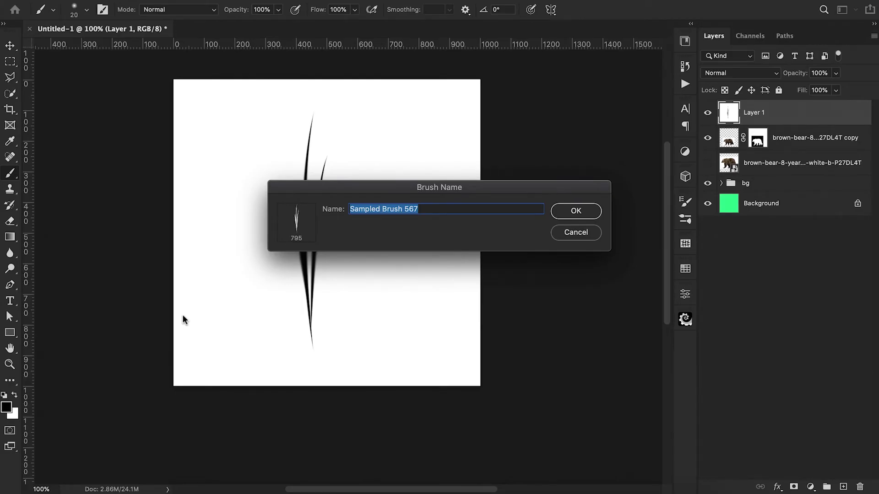
pyautogui.write('Sample Hair')
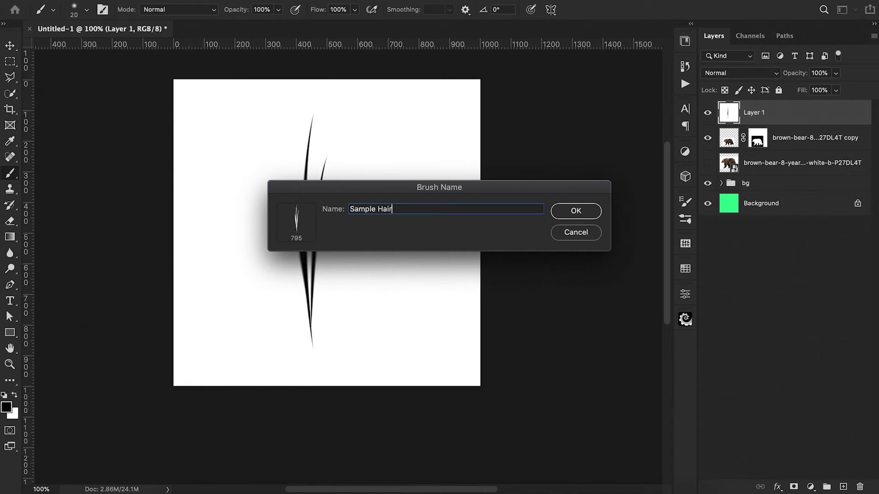
pyautogui.write(' brush')
pyautogui.click(587, 214)
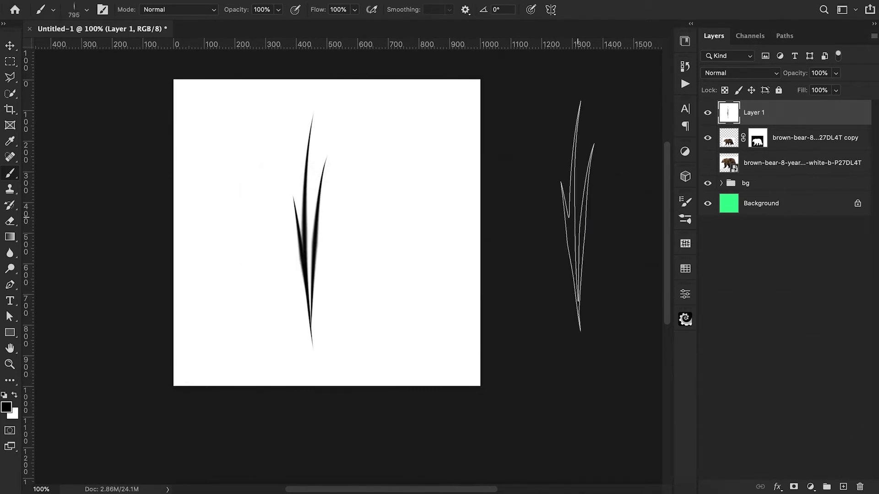
# Clear the canvas, stamp three test tufts with the new brush, then delete the test layer
pyautogui.press('super+a')
pyautogui.press('BackSpace')
pyautogui.click(268, 232)
pyautogui.click(316, 238)
pyautogui.click(380, 234)
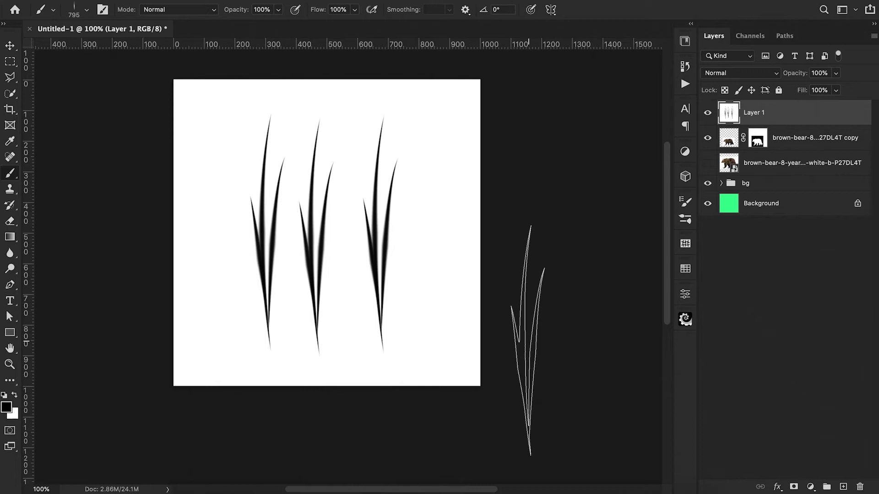
pyautogui.press('BackSpace')
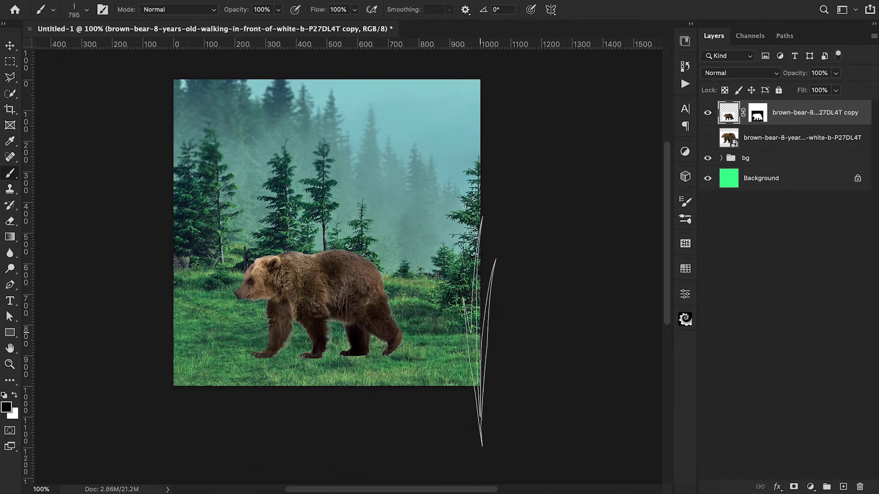
# Add a new empty layer and widen the hair brush spacing to 59%
pyautogui.press('[')
pyautogui.press('[')
pyautogui.press('[')
pyautogui.press('[')
pyautogui.press('[')
pyautogui.press('[')
pyautogui.press('[')
pyautogui.press('[')
pyautogui.click(103, 11)
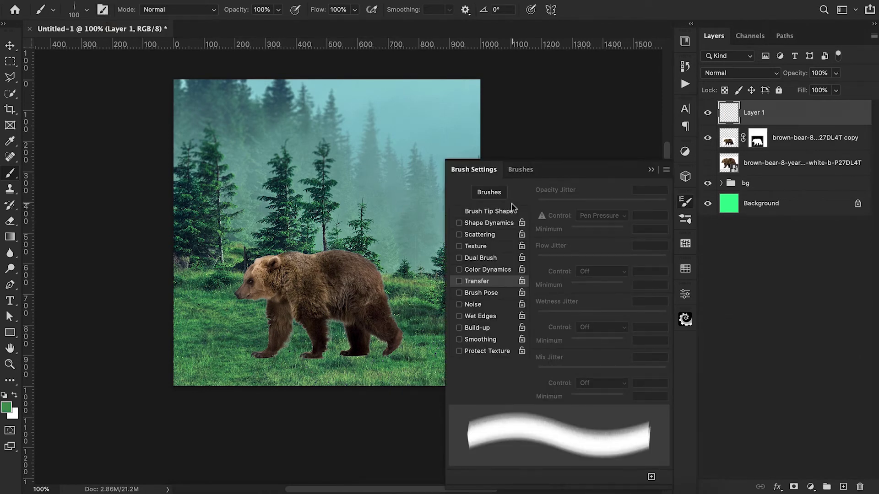
pyautogui.click(478, 213)
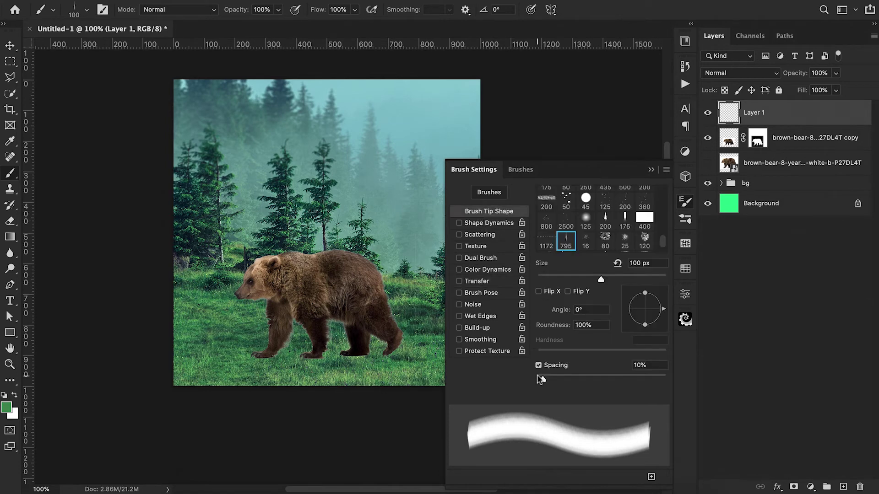
pyautogui.moveTo(541, 379); pyautogui.dragTo(574, 381)
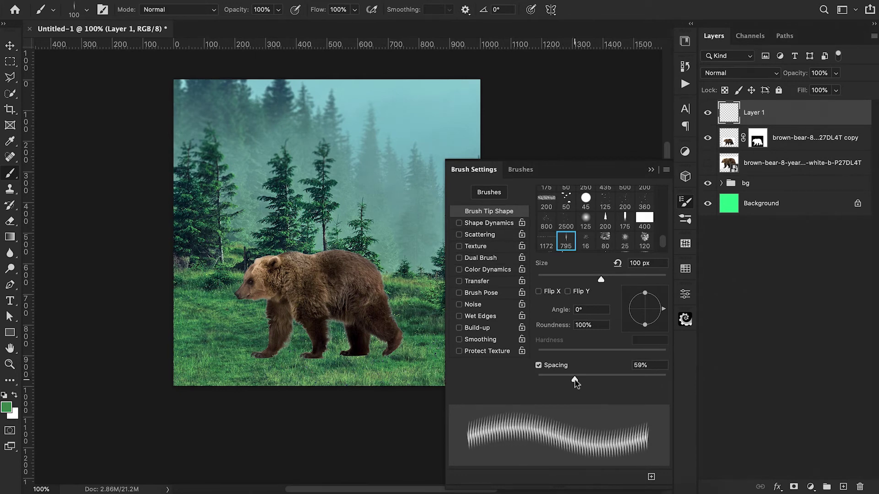
# Enable Shape Dynamics with size jitter, slight angle jitter and minimum diameter
pyautogui.click(474, 224)
pyautogui.moveTo(538, 204)
pyautogui.mouseDown()
pyautogui.moveTo(610, 214)
pyautogui.moveTo(603, 213)
pyautogui.mouseUp()
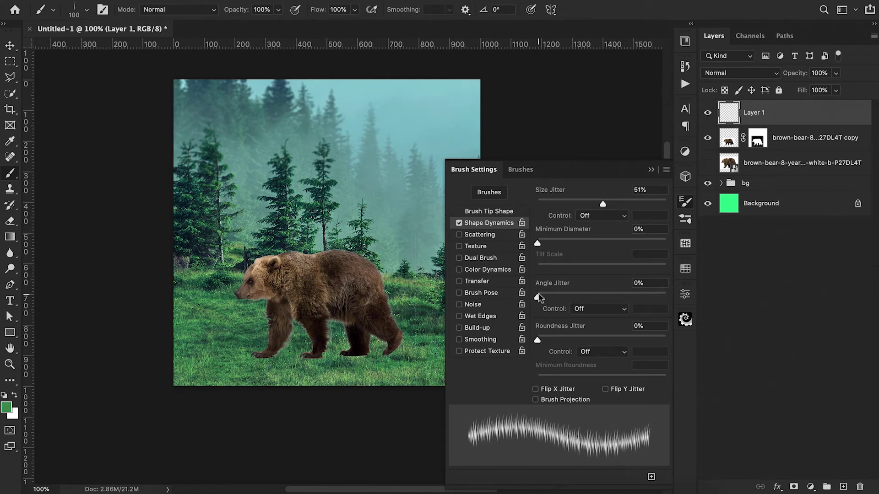
pyautogui.moveTo(538, 297); pyautogui.dragTo(544, 299)
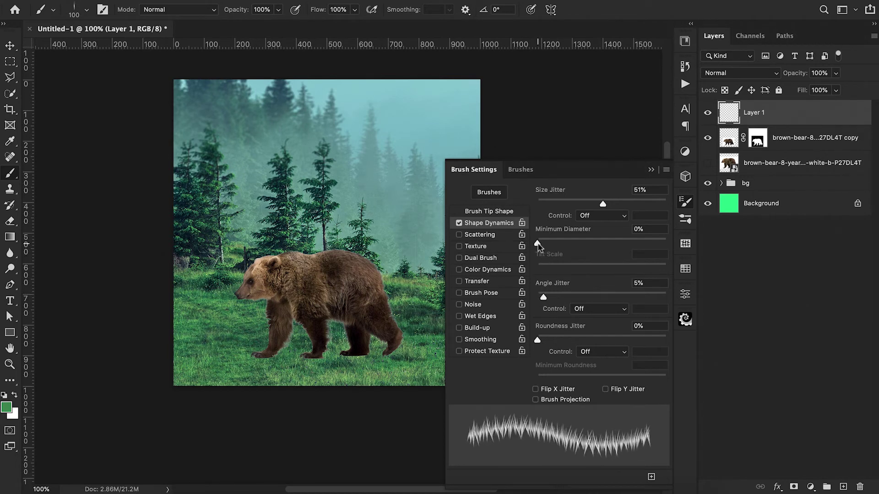
pyautogui.moveTo(537, 243)
pyautogui.mouseDown()
pyautogui.moveTo(558, 246)
pyautogui.moveTo(538, 247)
pyautogui.mouseUp()
# Enable 33% Scattering on both axes and Transfer with 49% opacity jitter
pyautogui.click(473, 237)
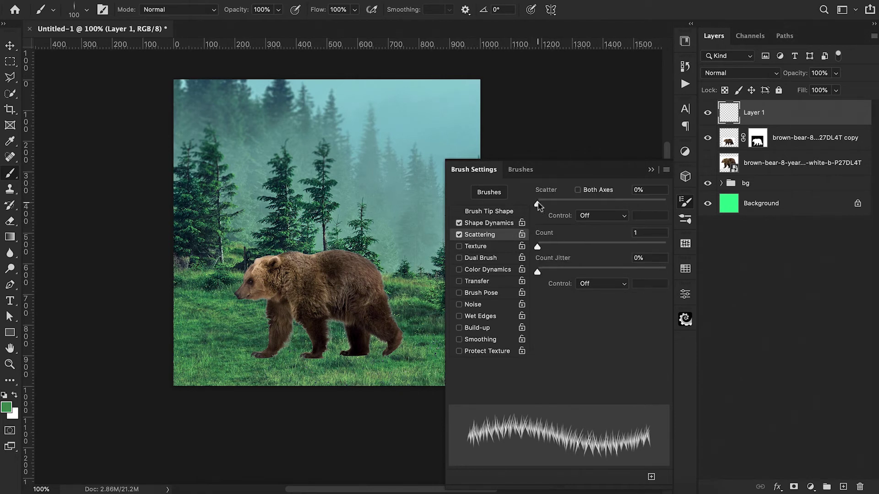
pyautogui.moveTo(538, 204); pyautogui.dragTo(543, 206)
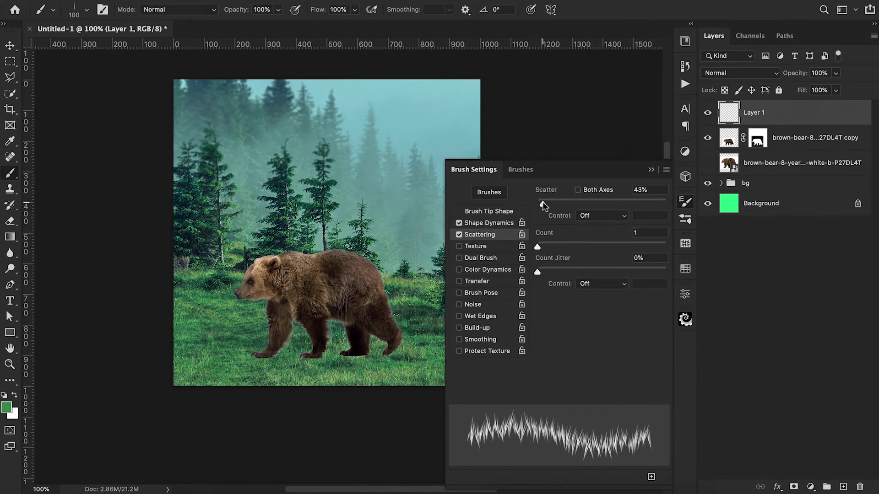
pyautogui.click(578, 191)
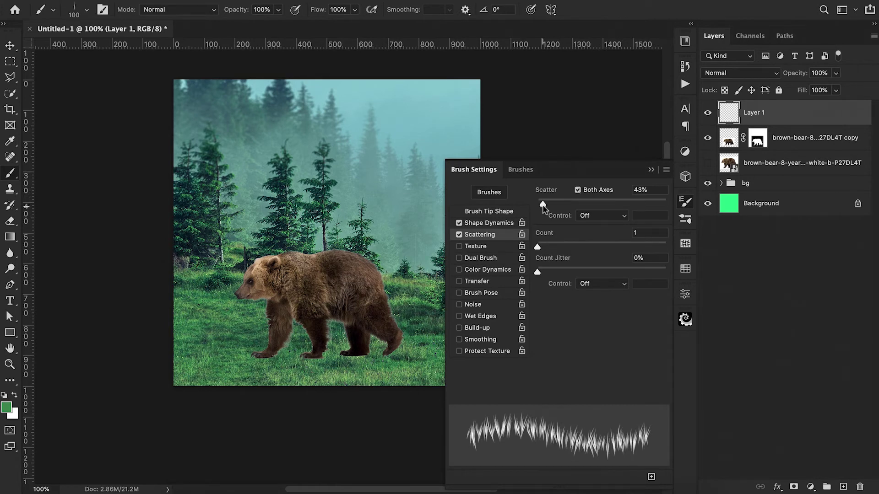
pyautogui.moveTo(543, 207); pyautogui.dragTo(539, 208)
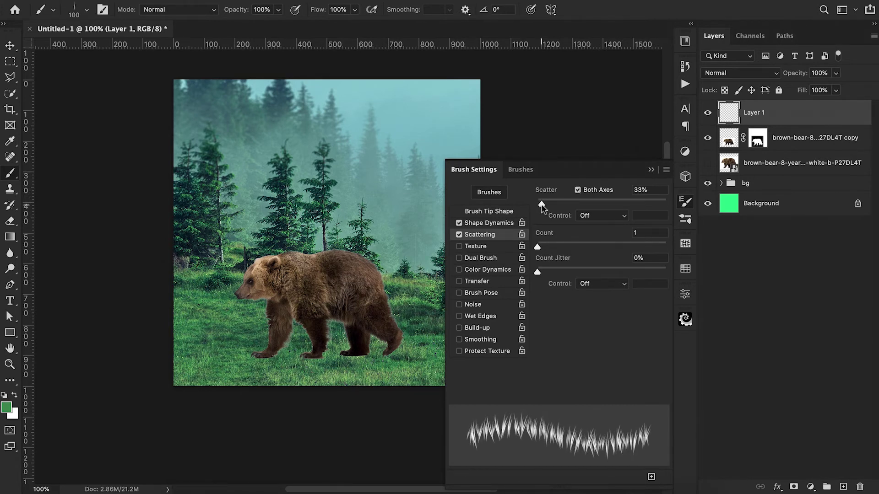
pyautogui.click(485, 282)
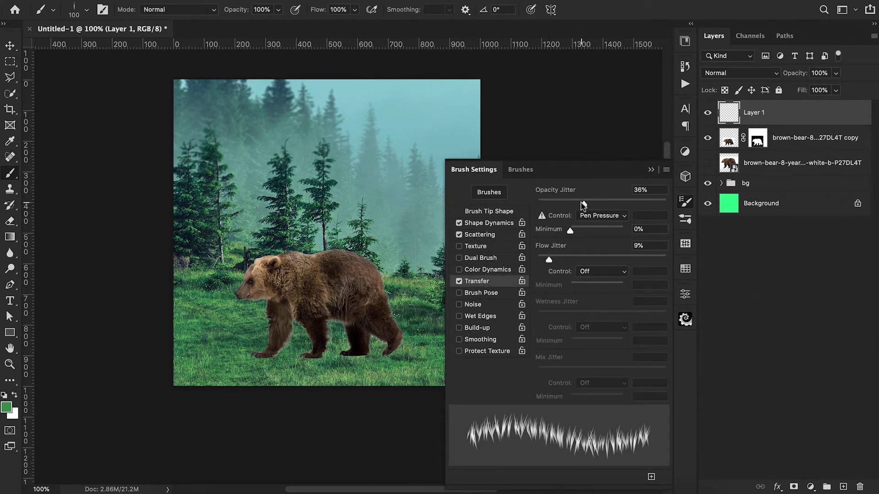
pyautogui.moveTo(586, 205)
pyautogui.mouseDown()
pyautogui.moveTo(609, 209)
pyautogui.moveTo(601, 210)
pyautogui.mouseUp()
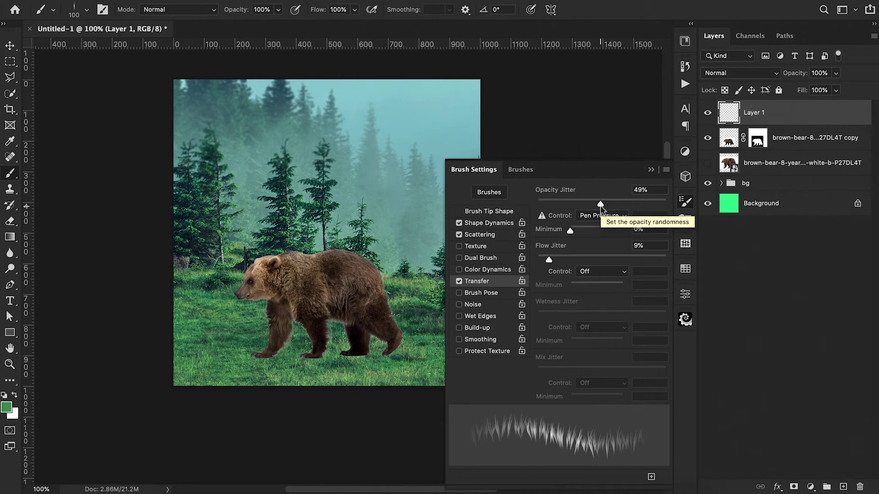
# Close Brush Settings and hide the bear copy and forest background group
pyautogui.click(650, 170)
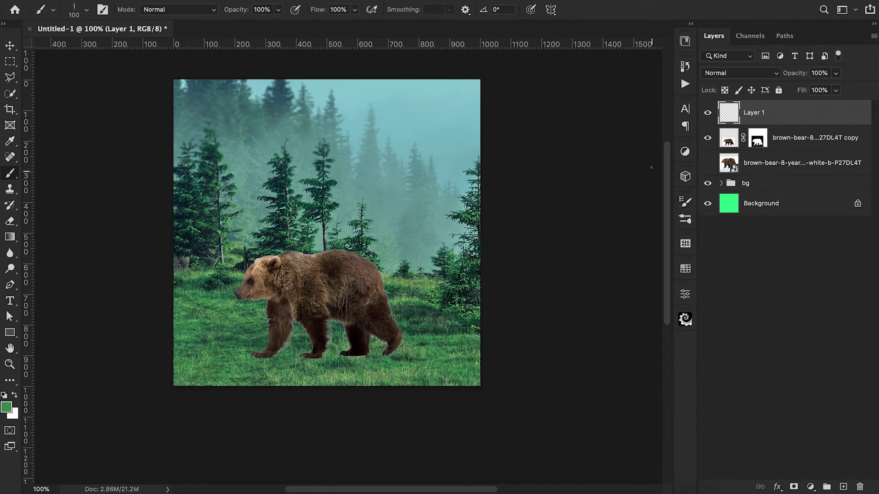
pyautogui.click(708, 138)
pyautogui.click(708, 184)
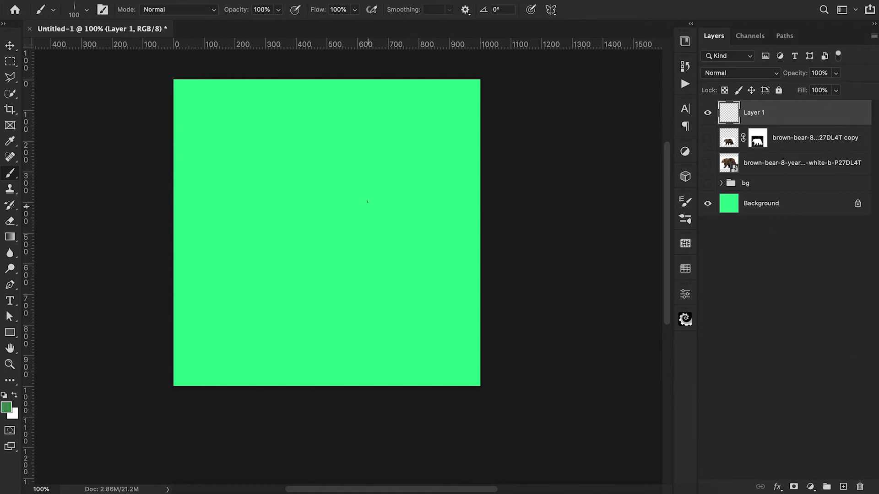
# Reset default colours, paint a test grass patch at 700 px, then delete it
pyautogui.press('d')
pyautogui.press('[')
pyautogui.press('[')
pyautogui.press(']')
pyautogui.press(']')
pyautogui.press(']')
pyautogui.press(']')
pyautogui.press(']')
pyautogui.press(']')
pyautogui.press(']')
pyautogui.press(']')
pyautogui.press(']')
pyautogui.press(']')
pyautogui.press(']')
pyautogui.press(']')
pyautogui.press(']')
pyautogui.press(']')
pyautogui.press(']')
pyautogui.press(']')
pyautogui.moveTo(364, 202)
pyautogui.mouseDown()
pyautogui.moveTo(317, 233)
pyautogui.moveTo(284, 274)
pyautogui.moveTo(343, 238)
pyautogui.mouseUp()
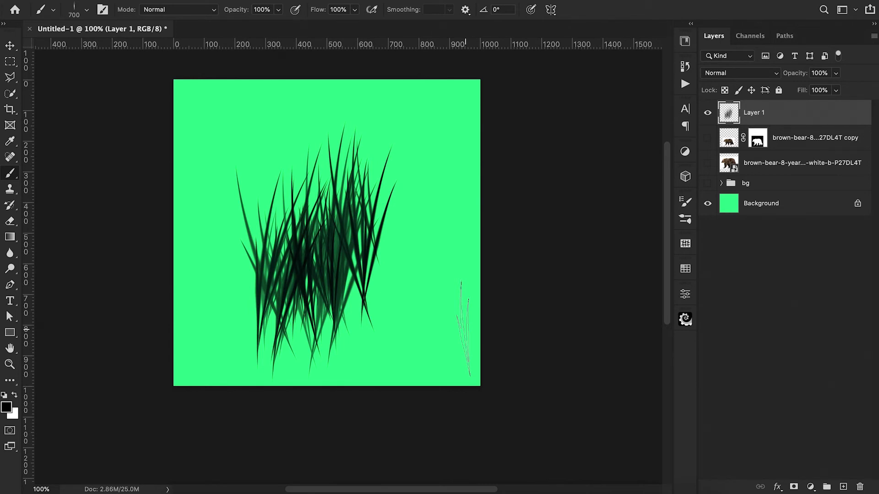
pyautogui.press('Delete')
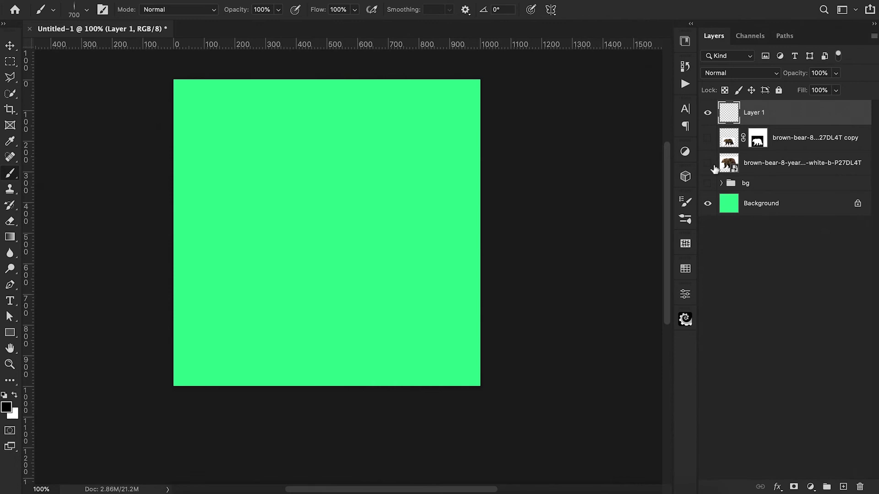
# Show the bear and forest again and paint fur strands along the middle leg with a 40 px, 135°, 40% brush
pyautogui.click(707, 137)
pyautogui.click(707, 183)
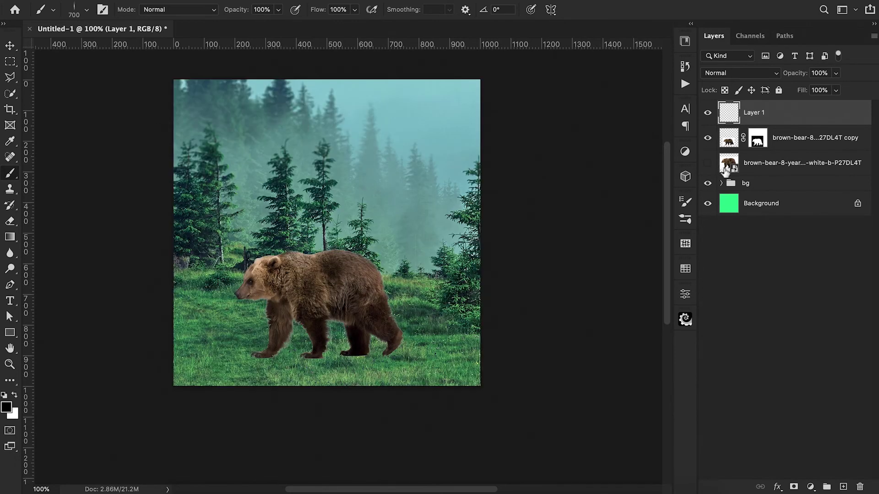
pyautogui.press('[')
pyautogui.press('[')
pyautogui.press('[')
pyautogui.press('[')
pyautogui.press('[')
pyautogui.press('[')
pyautogui.press('[')
pyautogui.scroll(2, 344, 359)
pyautogui.press('[')
pyautogui.press('[')
pyautogui.press('[')
pyautogui.press('[')
pyautogui.press('[')
pyautogui.press('[')
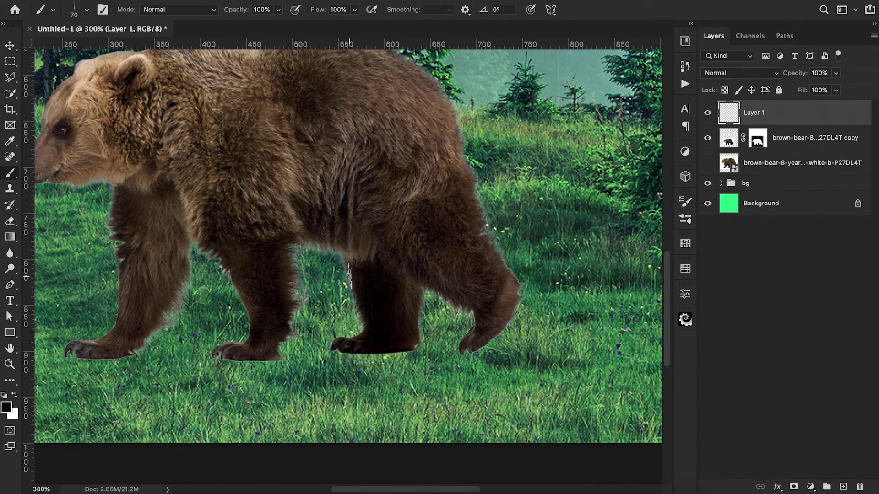
pyautogui.hotkey('shift', 'Left')
pyautogui.hotkey('shift', 'Left')
pyautogui.hotkey('shift', 'Left')
pyautogui.hotkey('shift', 'Left')
pyautogui.hotkey('shift', 'Left')
pyautogui.hotkey('shift', 'Left')
pyautogui.hotkey('shift', 'Left')
pyautogui.hotkey('shift', 'Left')
pyautogui.hotkey('shift', 'Left')
pyautogui.press('[')
pyautogui.press('[')
pyautogui.press('[')
pyautogui.press('4')
pyautogui.moveTo(352, 270)
pyautogui.mouseDown()
pyautogui.moveTo(363, 325)
pyautogui.moveTo(364, 307)
pyautogui.mouseUp()
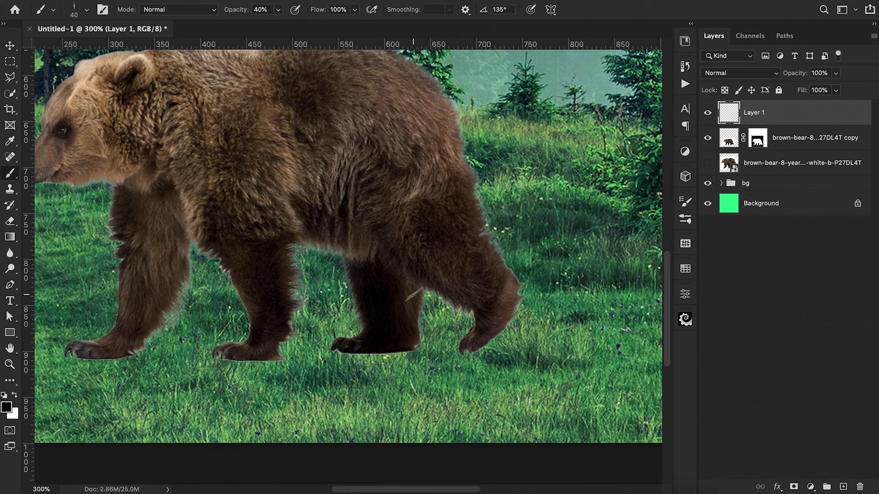
# Switch to a 25 px rotated brush, sample the bear's fur colour, and set Layer 1 opacity to 50%
pyautogui.hotkey('shift', 'Left')
pyautogui.hotkey('shift', 'Left')
pyautogui.hotkey('shift', 'Left')
pyautogui.hotkey('shift', 'Left')
pyautogui.hotkey('shift', 'Left')
pyautogui.hotkey('shift', 'Left')
pyautogui.hotkey('shift', 'Left')
pyautogui.press('[')
pyautogui.press('[')
pyautogui.press('[')
pyautogui.hotkey('shift', 'Right')
pyautogui.hotkey('shift', 'Right')
pyautogui.hotkey('shift', 'Right')
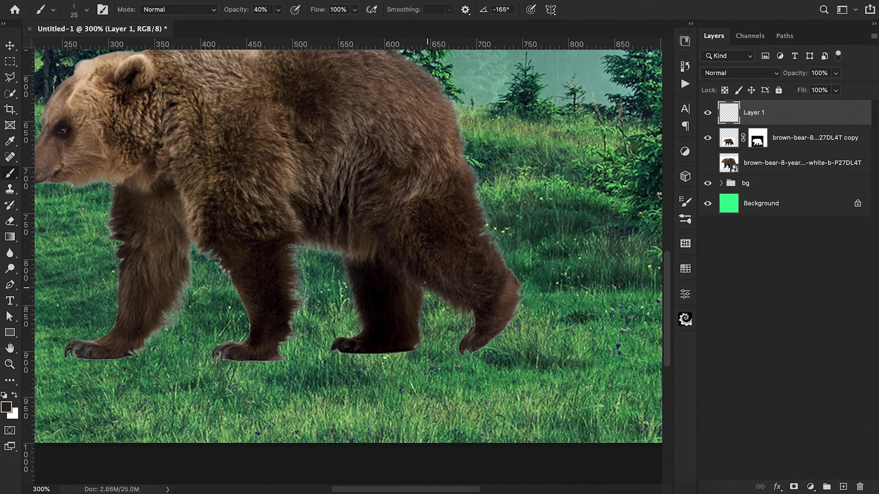
pyautogui.keyDown('alt'); pyautogui.click(340, 259); pyautogui.keyUp('alt')
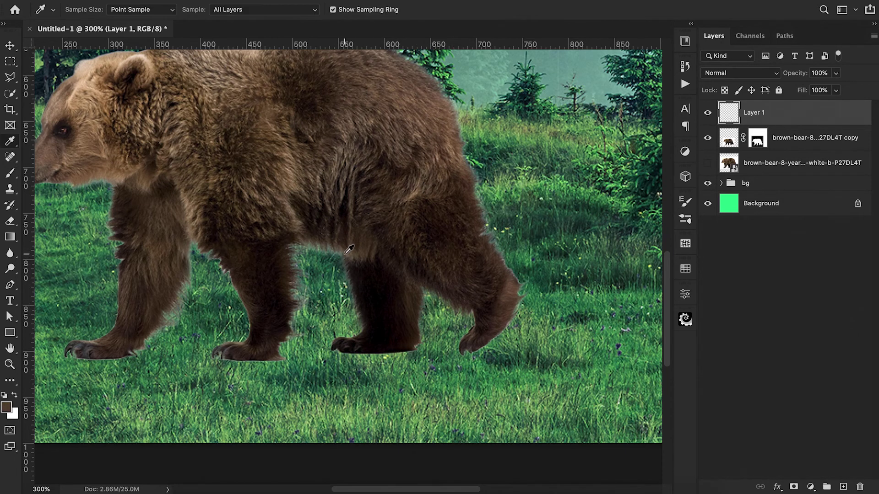
pyautogui.hotkey('shift', 'Left')
pyautogui.hotkey('shift', 'Left')
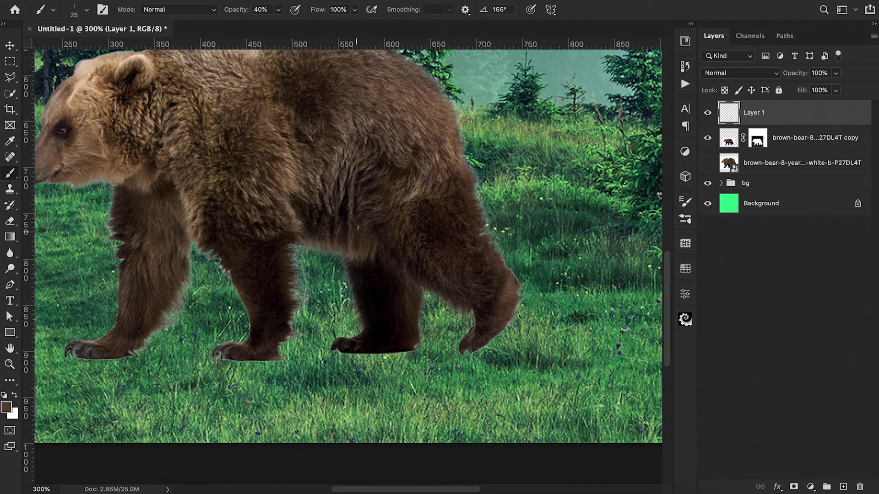
pyautogui.press('i')
pyautogui.press('5')
pyautogui.press('b')
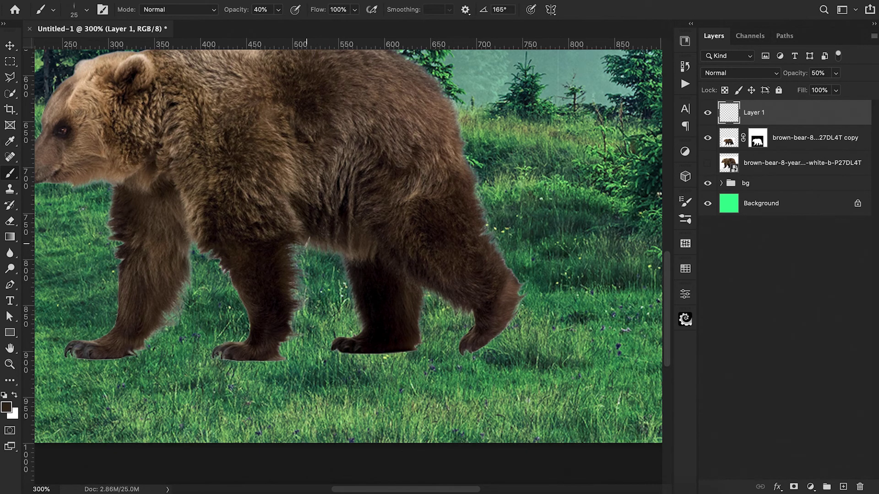
# Sample a fur brown and paint a dark fur stroke between the bear's legs at 80–100% opacity
pyautogui.keyDown('alt'); pyautogui.click(344, 229); pyautogui.keyUp('alt')
pyautogui.press('8')
pyautogui.hotkey('shift', 'Left')
pyautogui.hotkey('shift', 'Left')
pyautogui.moveTo(344, 254); pyautogui.dragTo(353, 280)
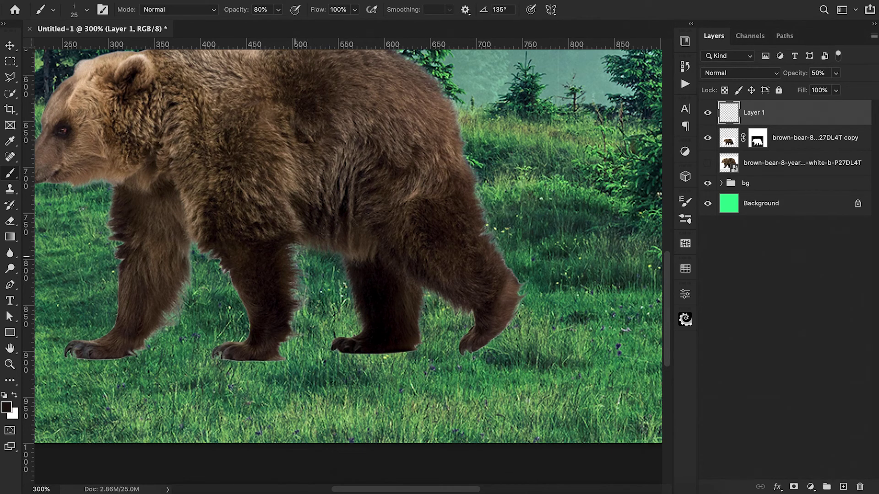
pyautogui.hotkey('shift', 'Right')
pyautogui.hotkey('shift', 'Right')
pyautogui.hotkey('shift', 'Right')
pyautogui.hotkey('shift', 'Right')
pyautogui.hotkey('shift', 'Right')
pyautogui.hotkey('shift', 'Right')
pyautogui.hotkey('shift', 'Right')
pyautogui.hotkey('shift', 'Right')
pyautogui.press('0')
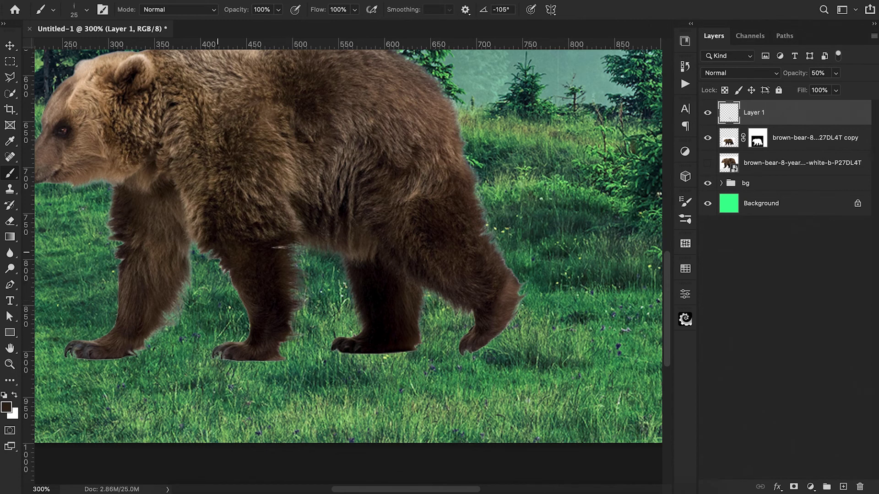
pyautogui.hotkey('shift', 'Left')
pyautogui.hotkey('shift', 'Left')
pyautogui.hotkey('shift', 'Left')
pyautogui.hotkey('shift', 'Left')
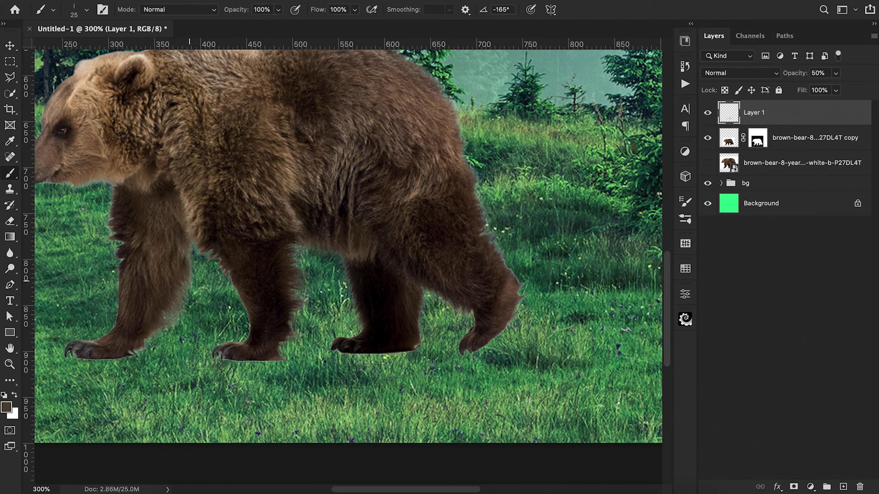
# Sample a darker brown, shrink the brush to 15, and pick a lighter tan from the bear's neck
pyautogui.keyDown('alt'); pyautogui.click(186, 270); pyautogui.keyUp('alt')
pyautogui.press('[')
pyautogui.hotkey('shift', 'Left')
pyautogui.hotkey('shift', 'Left')
pyautogui.hotkey('shift', 'Left')
pyautogui.hotkey('shift', 'Left')
pyautogui.hotkey('shift', 'Left')
pyautogui.hotkey('shift', 'Left')
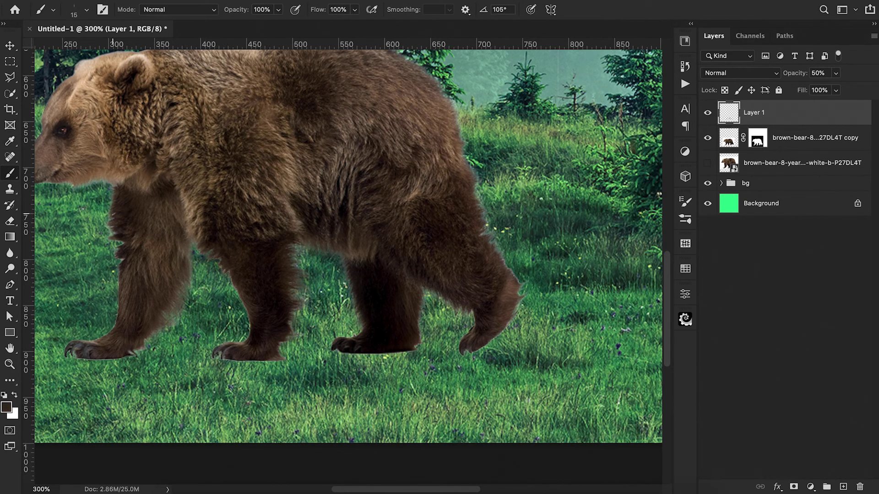
pyautogui.press('i')
pyautogui.click(117, 182)
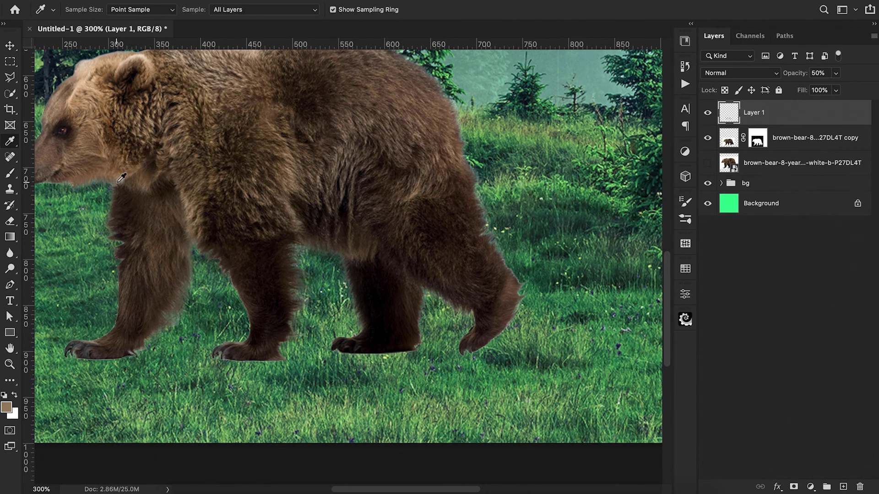
pyautogui.press('b')
pyautogui.scroll(3, 110, 183)
pyautogui.hscroll(4, 109, 184)
# Paint dark brown fur strands along the bear's back and rear, then sample lighter tan at 60% opacity
pyautogui.keyDown('alt'); pyautogui.click(222, 152); pyautogui.keyUp('alt')
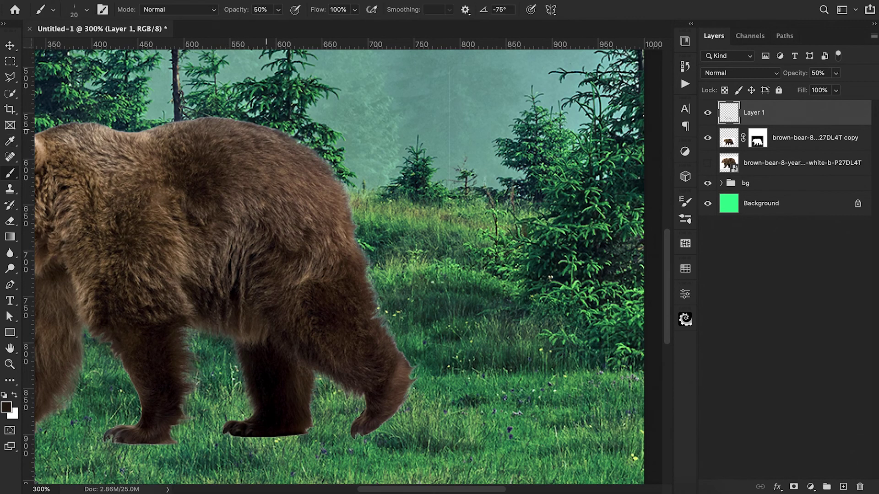
pyautogui.moveTo(288, 134)
pyautogui.mouseDown()
pyautogui.moveTo(348, 210)
pyautogui.moveTo(370, 281)
pyautogui.mouseUp()
pyautogui.hotkey('shift', 'Left')
pyautogui.hotkey('shift', 'Left')
pyautogui.press('0')
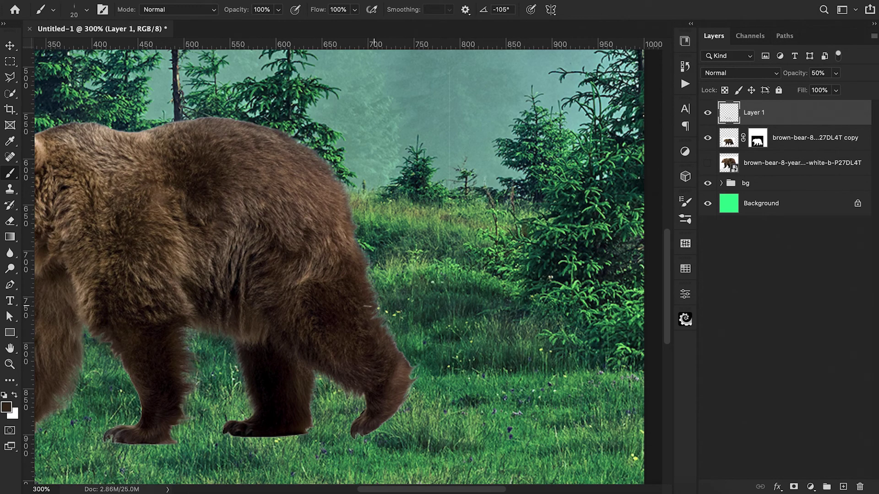
pyautogui.keyDown('alt'); pyautogui.click(247, 122); pyautogui.keyUp('alt')
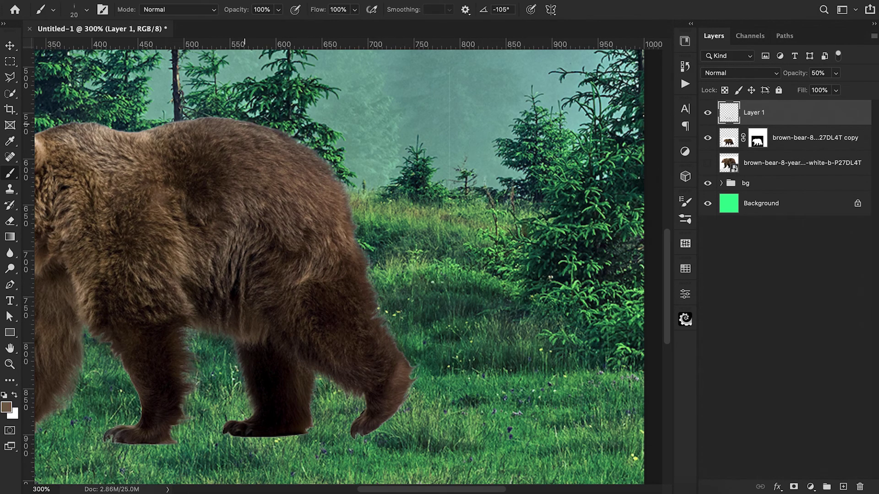
pyautogui.scroll(3, 375, 302)
pyautogui.hscroll(-3, 375, 302)
pyautogui.hotkey('shift', 'Right')
pyautogui.hotkey('shift', 'Right')
pyautogui.hotkey('shift', 'Right')
# Set the brush tip to -60°, zoom out, and toggle the fur layer to compare
pyautogui.press('6')
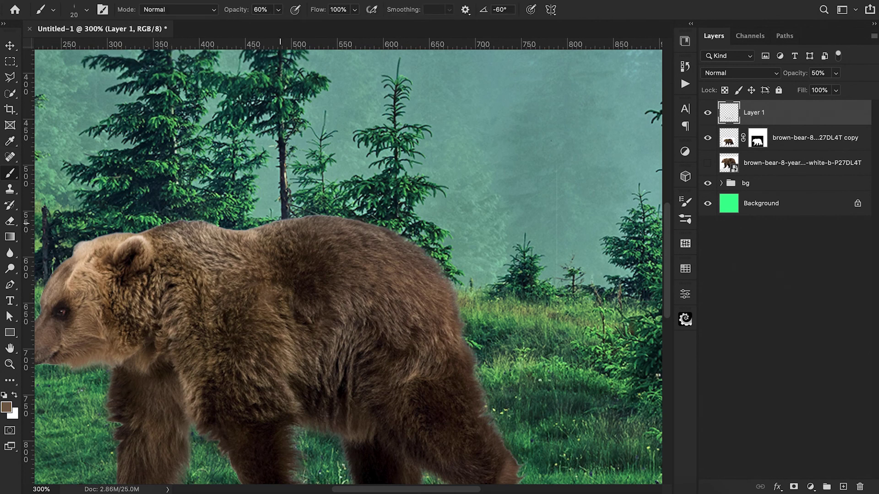
pyautogui.press('super+minus')
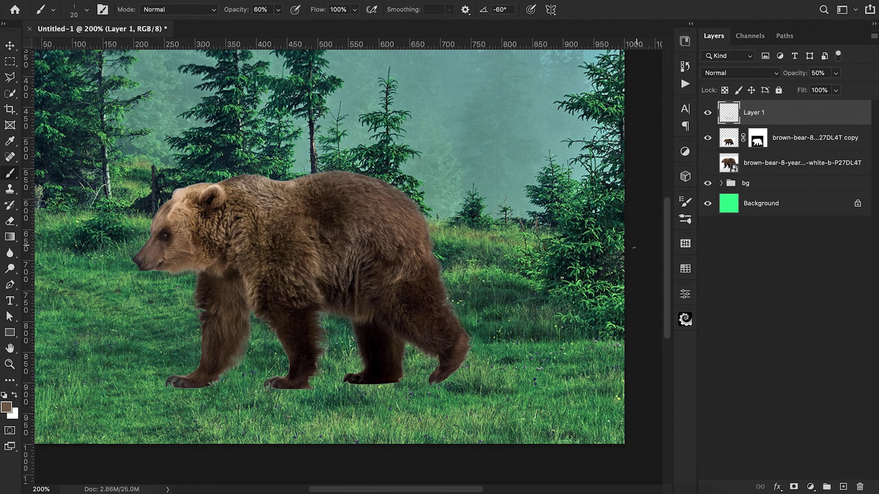
pyautogui.click(708, 113)
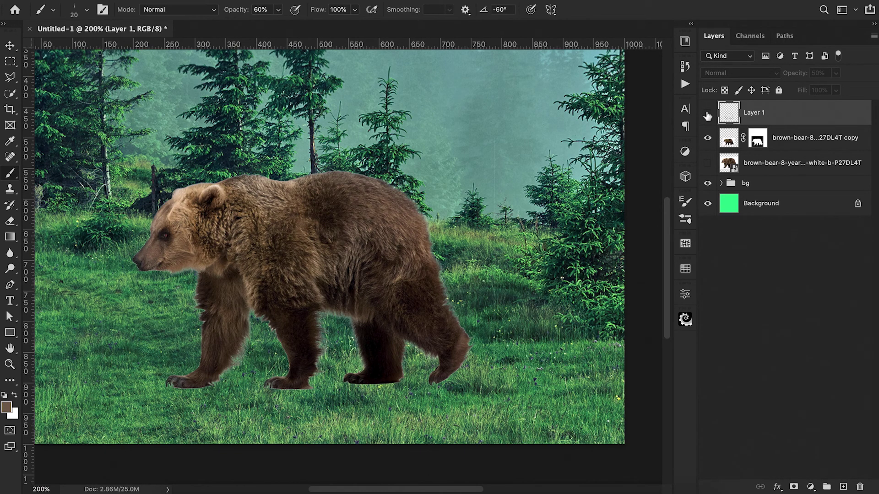
pyautogui.click(707, 114)
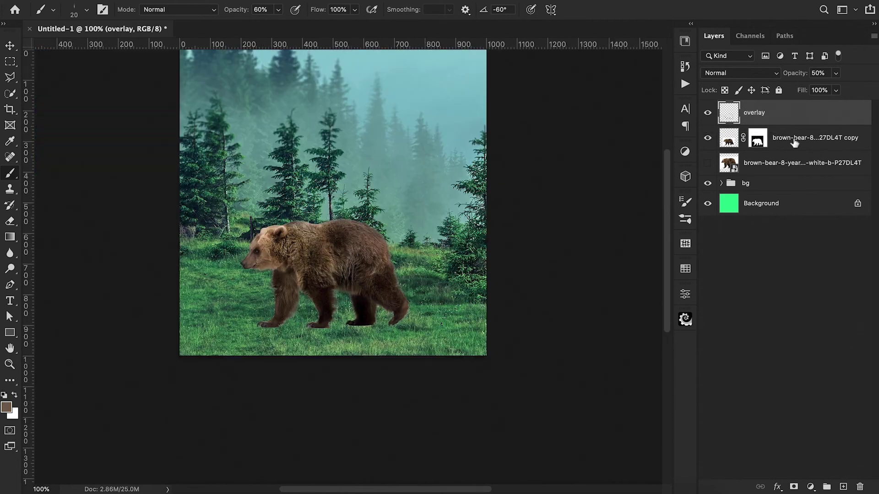
# Convert the bear copy layer into a smart object
pyautogui.click(794, 138)
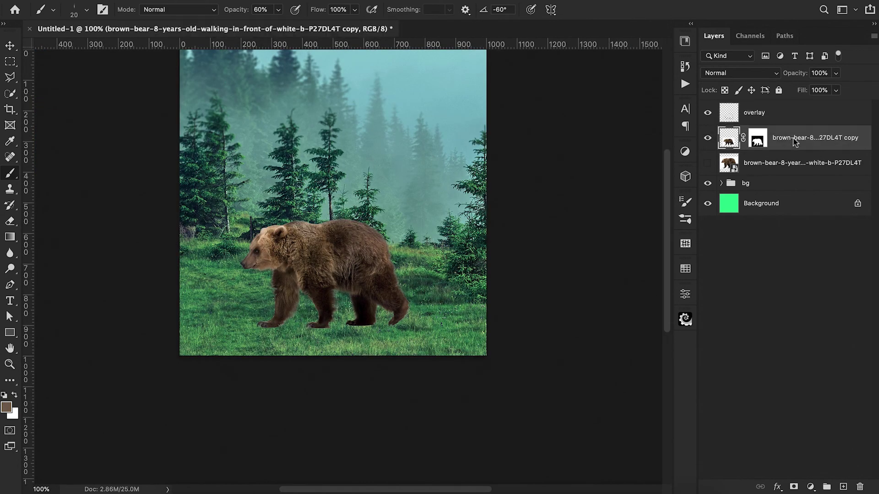
pyautogui.rightClick(794, 141)
pyautogui.click(700, 298)
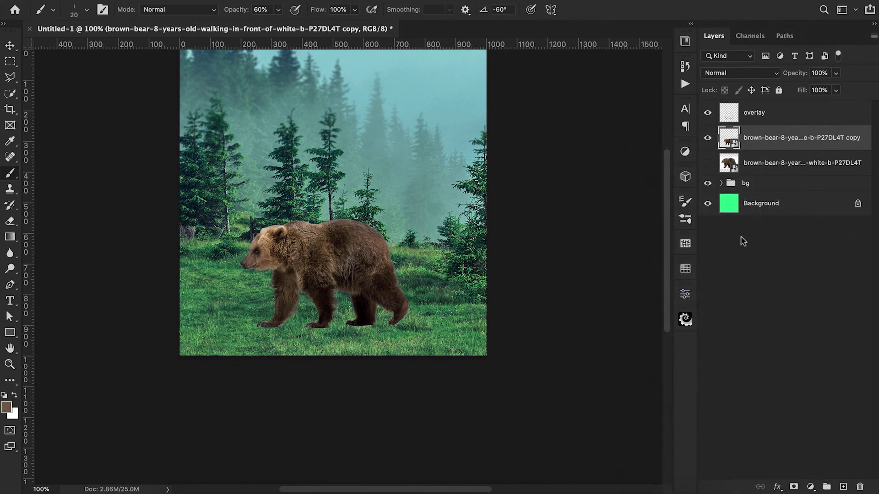
# Add a layer mask to bear copy and brush grass strokes across the paw bottoms, rotating the tip to -15°
pyautogui.click(793, 487)
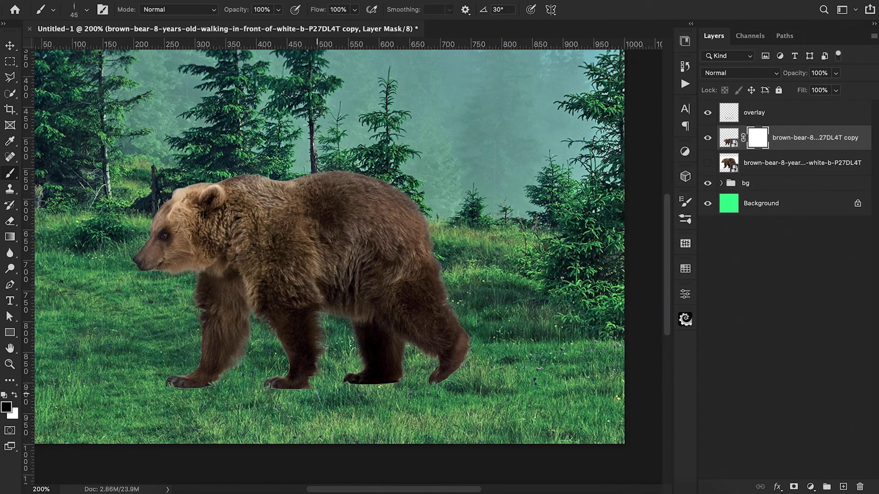
pyautogui.moveTo(318, 394)
pyautogui.mouseDown()
pyautogui.moveTo(270, 390)
pyautogui.moveTo(336, 394)
pyautogui.moveTo(403, 377)
pyautogui.moveTo(449, 393)
pyautogui.mouseUp()
pyautogui.hotkey('shift', 'Right')
pyautogui.hotkey('shift', 'Right')
pyautogui.hotkey('shift', 'Right')
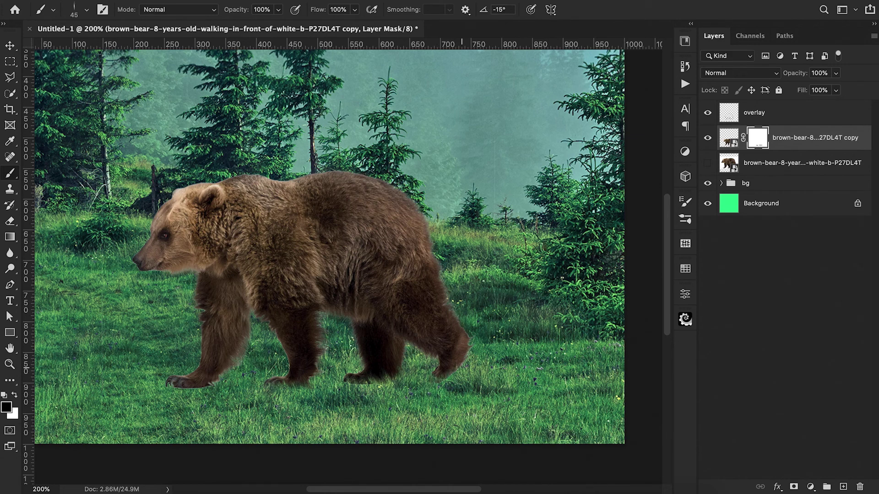
pyautogui.hscroll(-4, 442, 385)
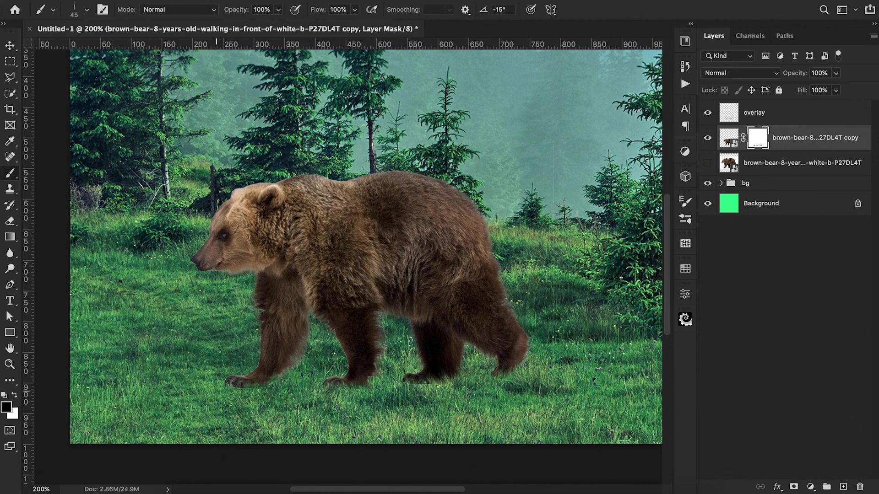
pyautogui.press('x')
pyautogui.press('x')
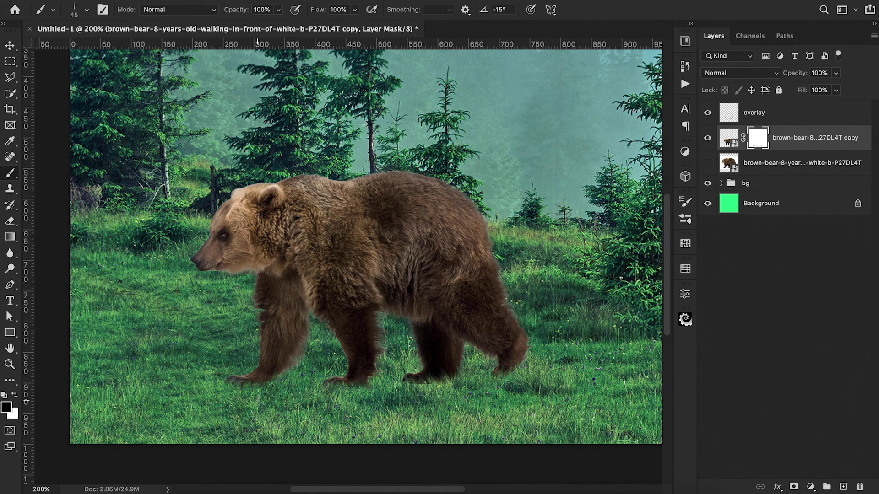